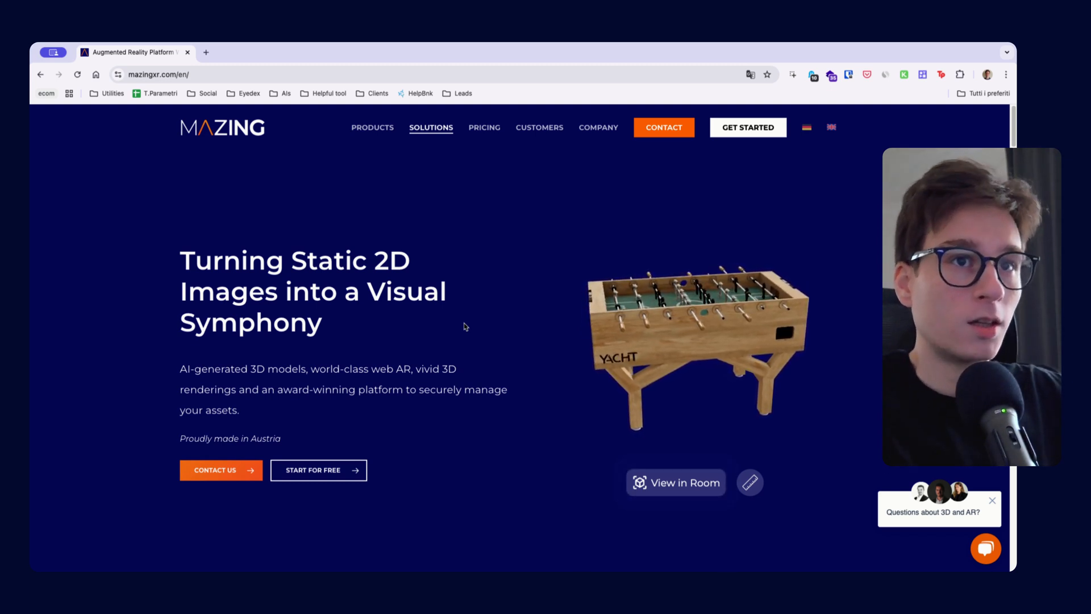
Get started with a new Mazing account and set the username to eyedex
{"action": "left_click", "coordinate": [750, 126]}
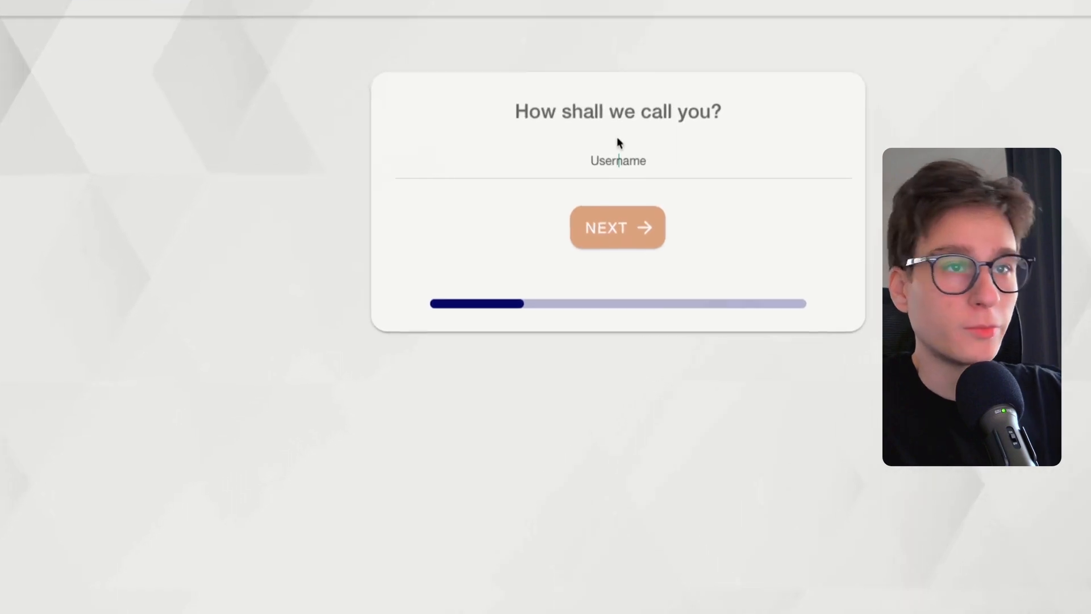
{"action": "type", "text": "eyde"}
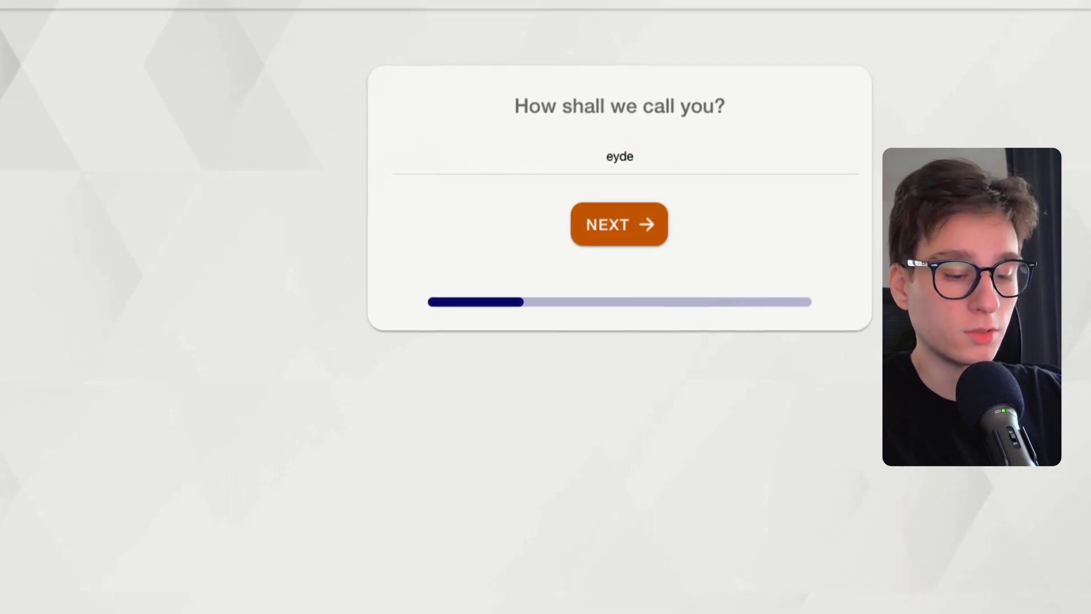
{"action": "key", "text": "BackSpace"}
{"action": "key", "text": "BackSpace"}
{"action": "type", "text": "edx"}
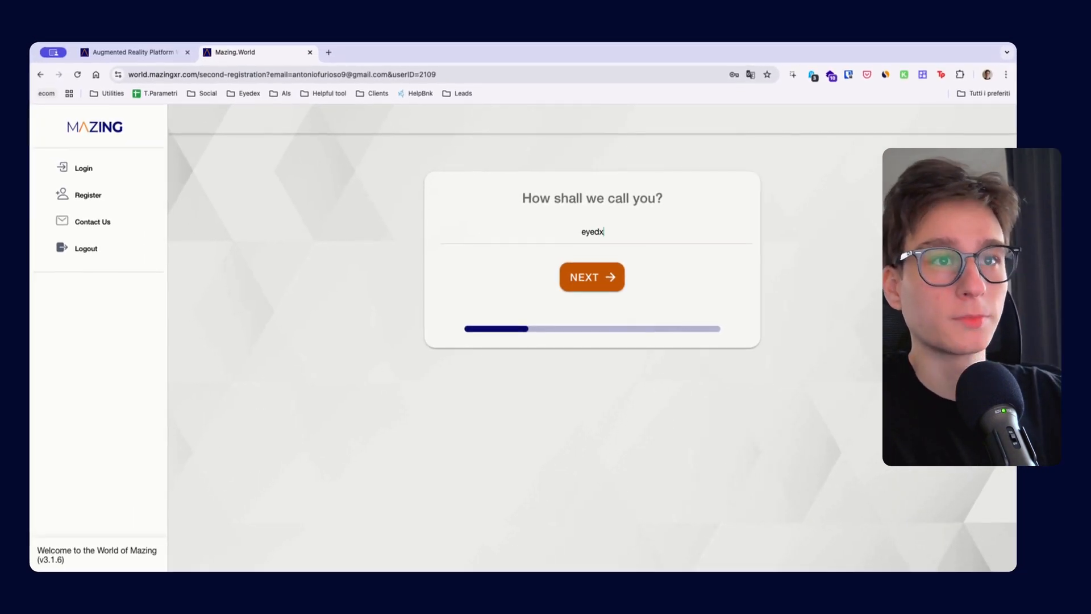
{"action": "left_click", "coordinate": [614, 274]}
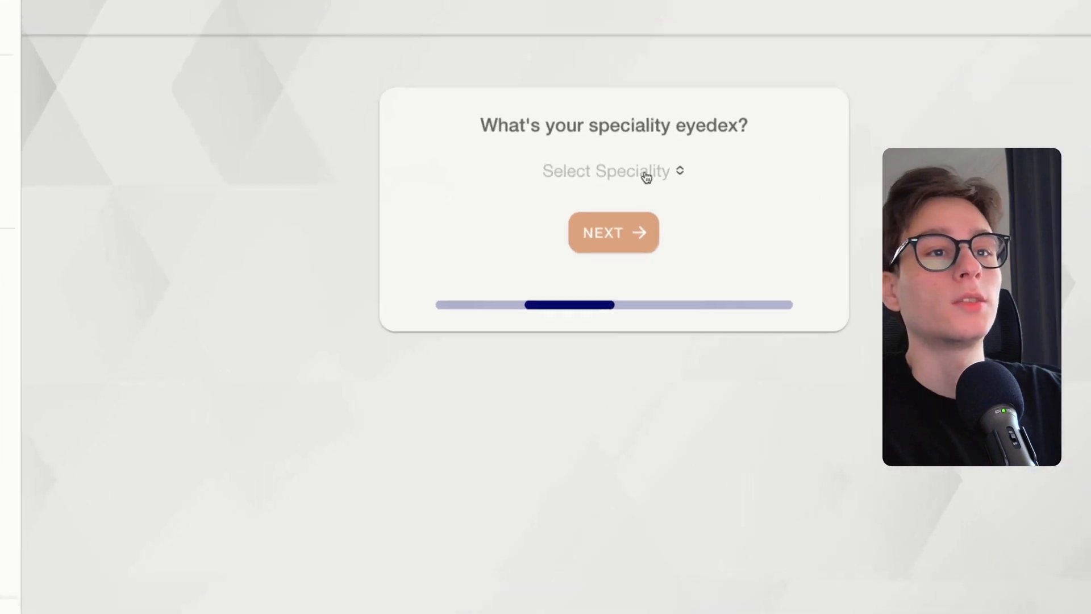
Choose a speciality for the new profile and continue the registration
{"action": "left_click", "coordinate": [614, 231]}
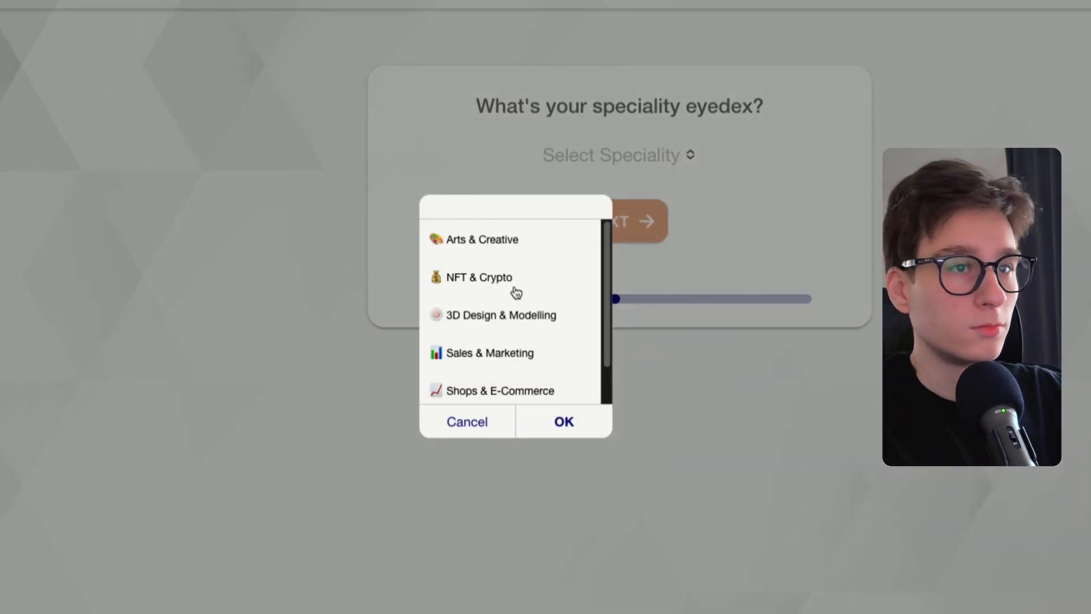
{"action": "left_click", "coordinate": [538, 426]}
{"action": "left_click", "coordinate": [639, 244]}
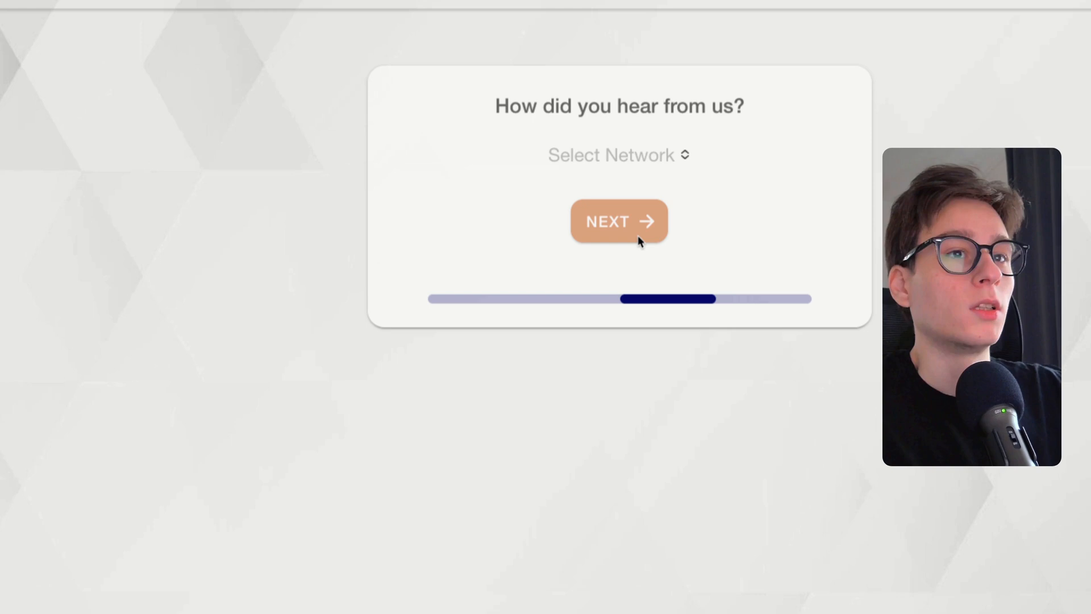
Answer how you heard about the company with Linkedin and continue
{"action": "left_click", "coordinate": [653, 158]}
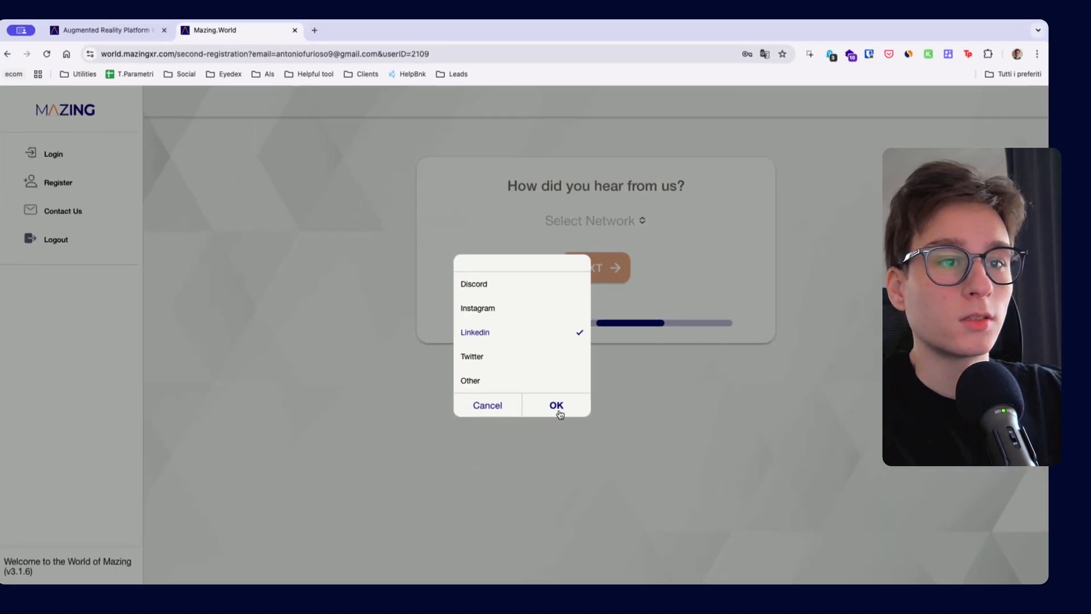
{"action": "left_click", "coordinate": [564, 415]}
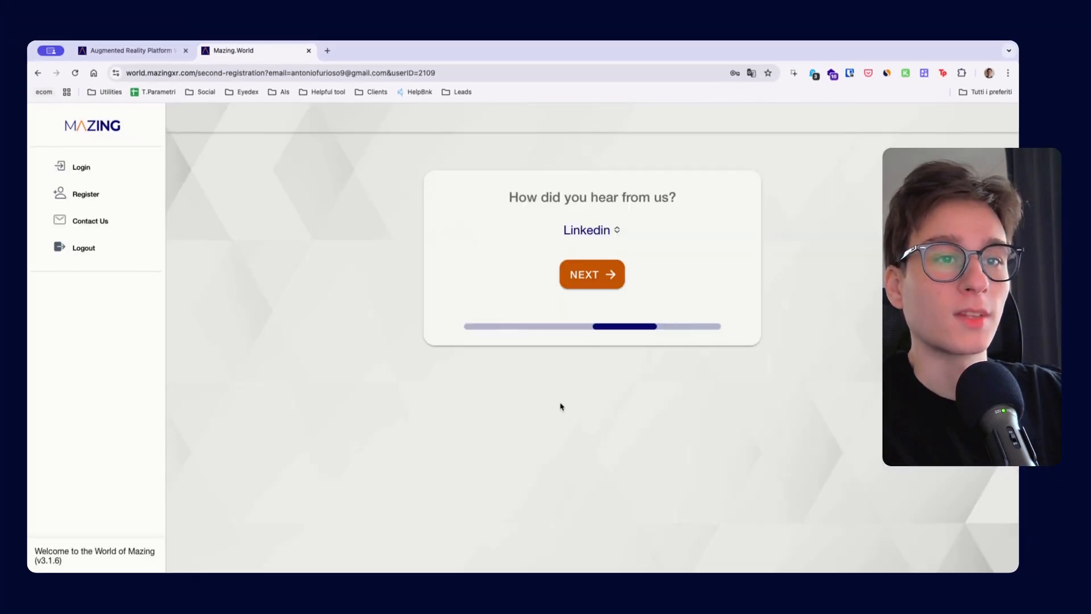
{"action": "left_click", "coordinate": [603, 287]}
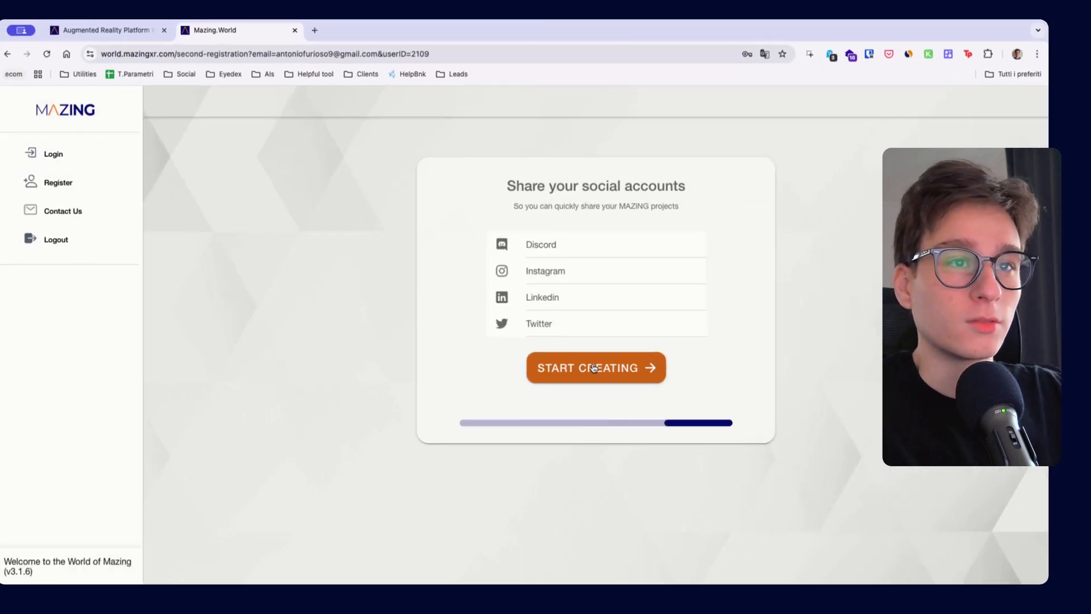
Finish the registration without sharing social accounts and start the Business plan trial at €159 per month
{"action": "left_click", "coordinate": [615, 360]}
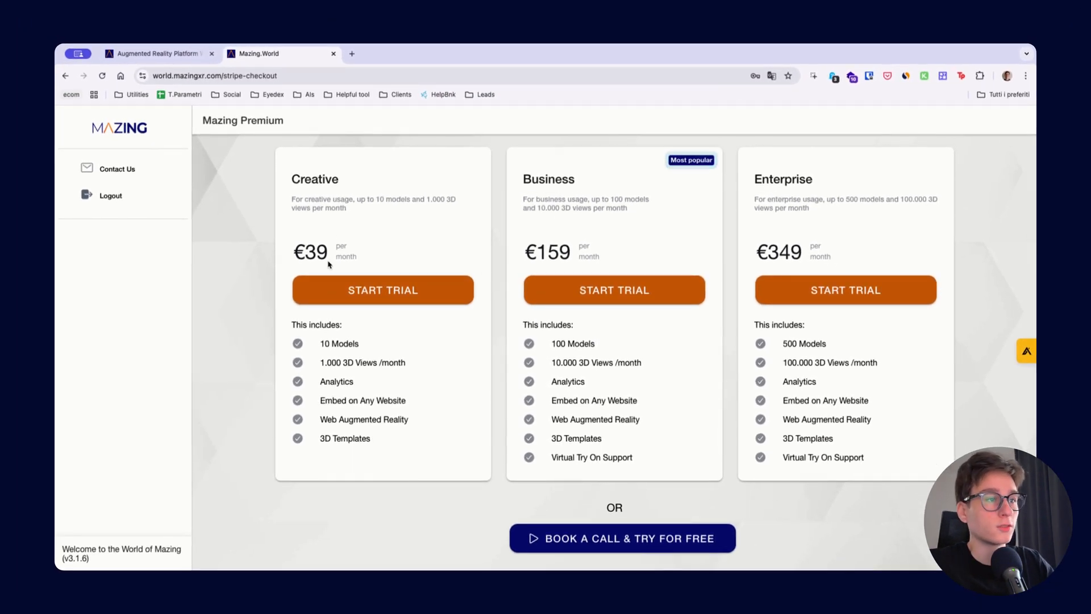
{"action": "left_click", "coordinate": [582, 291]}
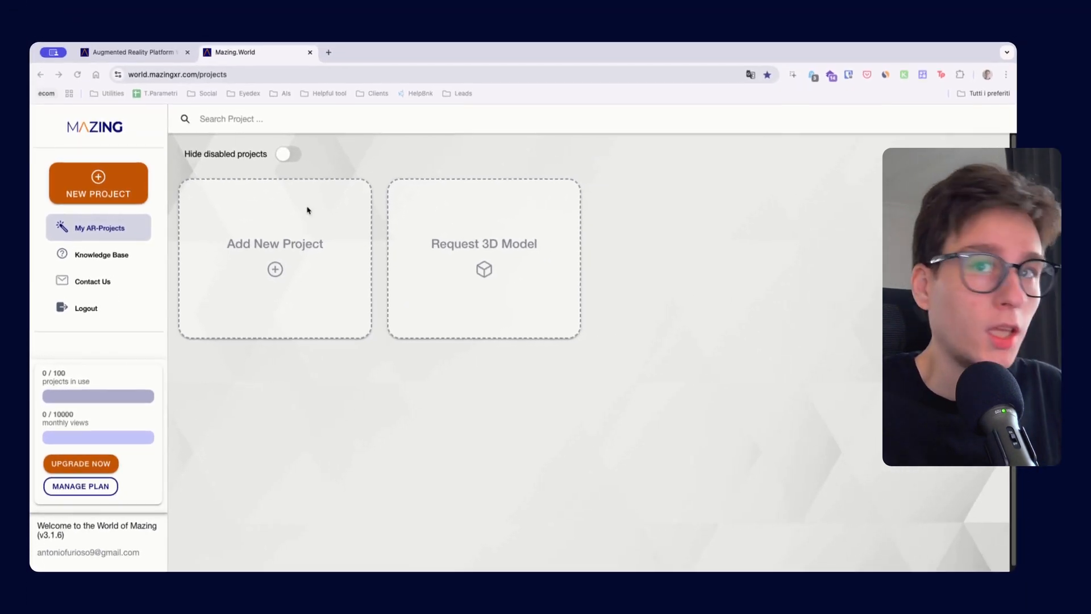
Add a new project, look through the available project types and pick 3D Easy
{"action": "left_click", "coordinate": [275, 270]}
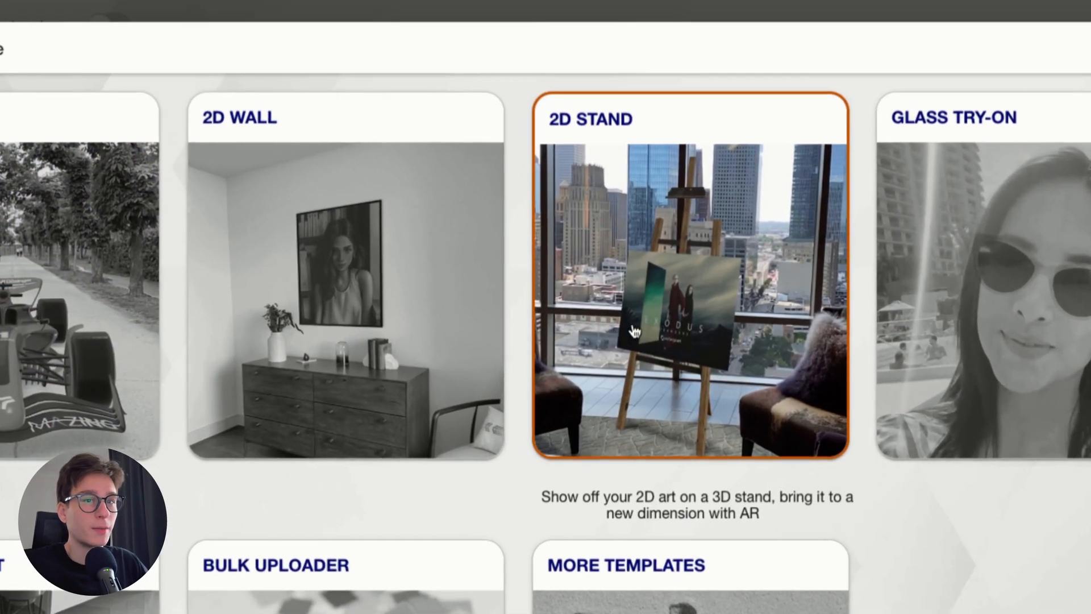
{"action": "scroll", "coordinate": [680, 330], "scroll_direction": "down", "scroll_amount": 4}
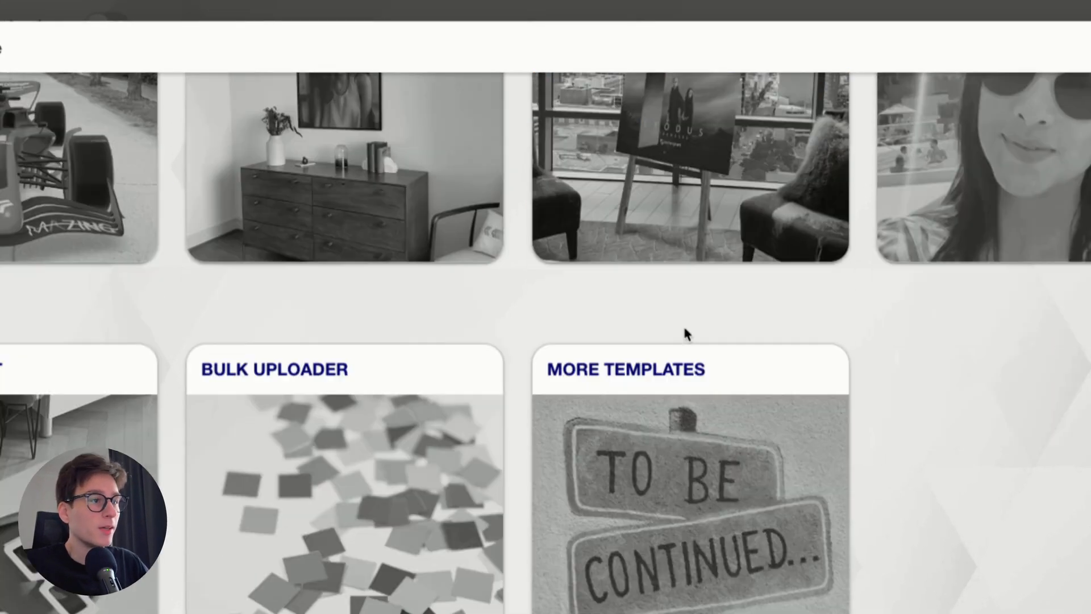
{"action": "scroll", "coordinate": [680, 330], "scroll_direction": "up", "scroll_amount": 4}
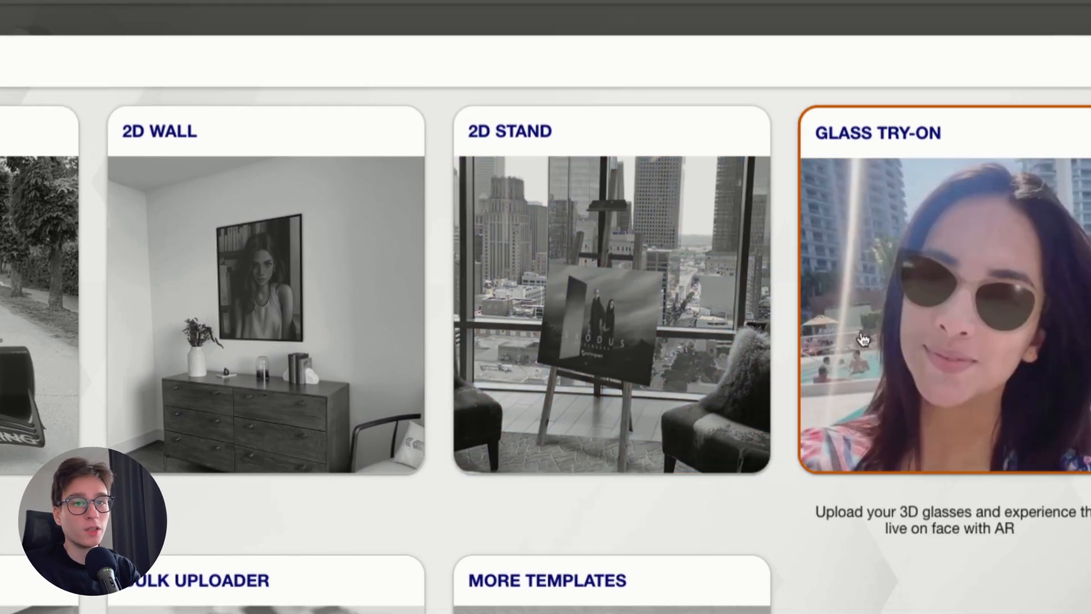
{"action": "scroll", "coordinate": [988, 349], "scroll_direction": "down", "scroll_amount": 3}
{"action": "scroll", "coordinate": [763, 321], "scroll_direction": "down", "scroll_amount": 5}
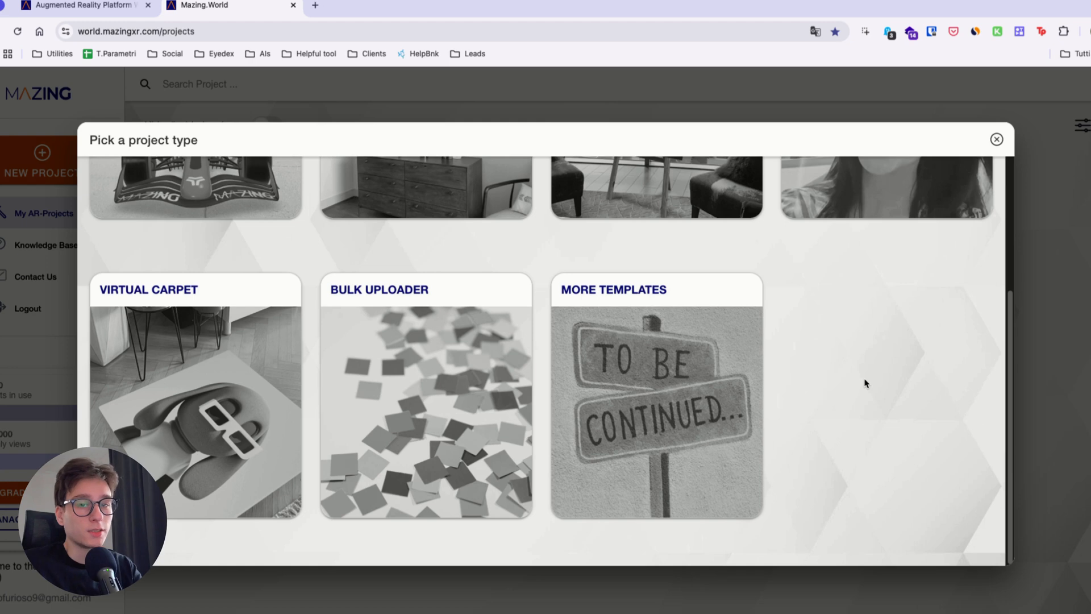
{"action": "scroll", "coordinate": [867, 382], "scroll_direction": "up", "scroll_amount": 2}
{"action": "scroll", "coordinate": [866, 382], "scroll_direction": "up", "scroll_amount": 1}
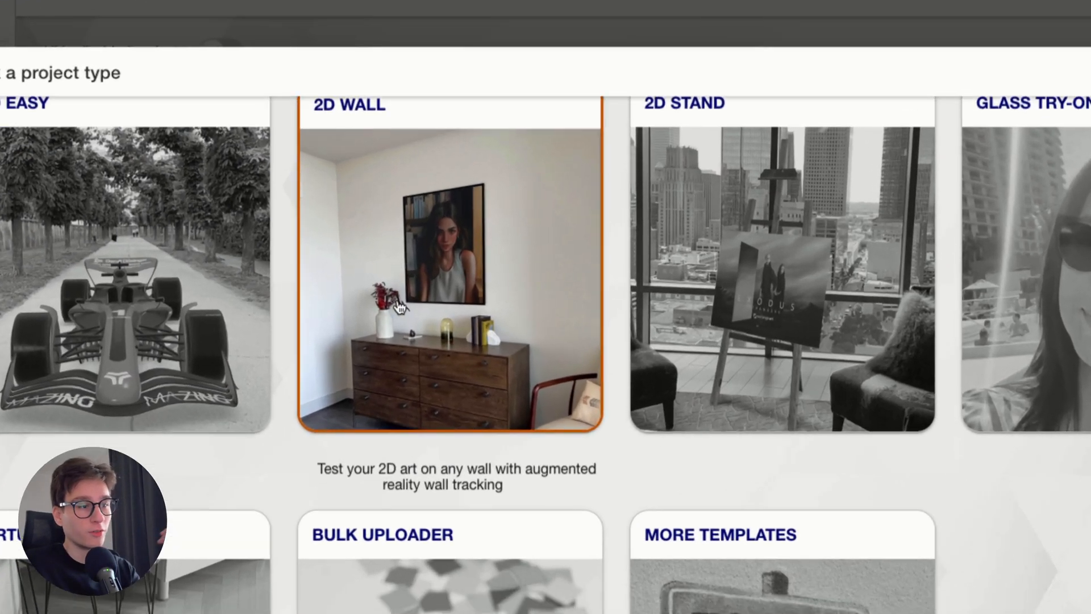
{"action": "scroll", "coordinate": [395, 302], "scroll_direction": "down", "scroll_amount": 3}
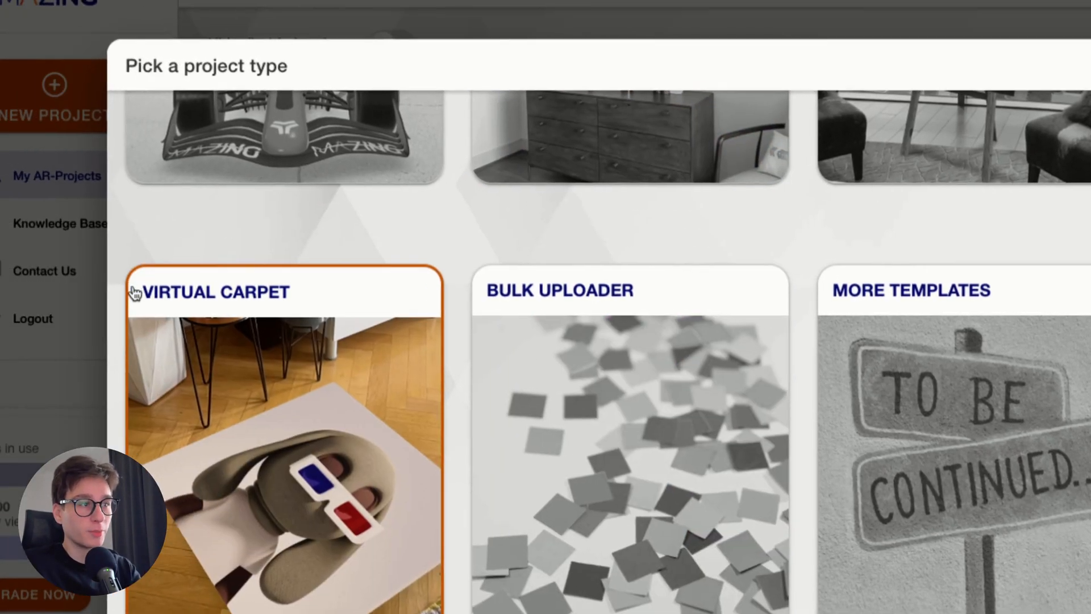
{"action": "scroll", "coordinate": [335, 390], "scroll_direction": "up", "scroll_amount": 3}
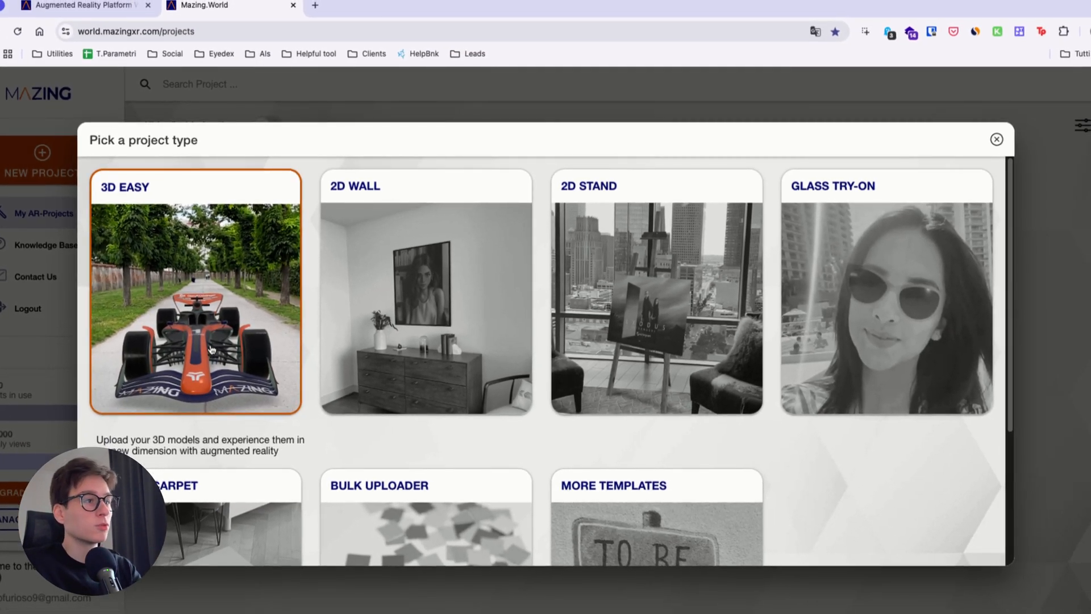
{"action": "left_click", "coordinate": [211, 349]}
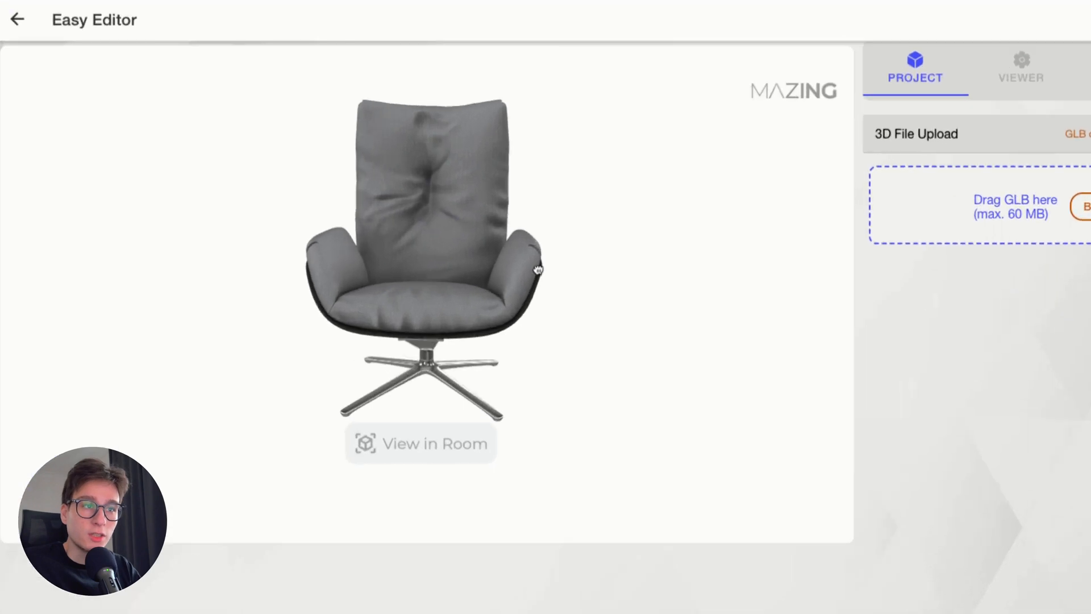
Examine the sample chair from several angles and try to view it in the room
{"action": "left_click_drag", "start_coordinate": [545, 279], "coordinate": [570, 243]}
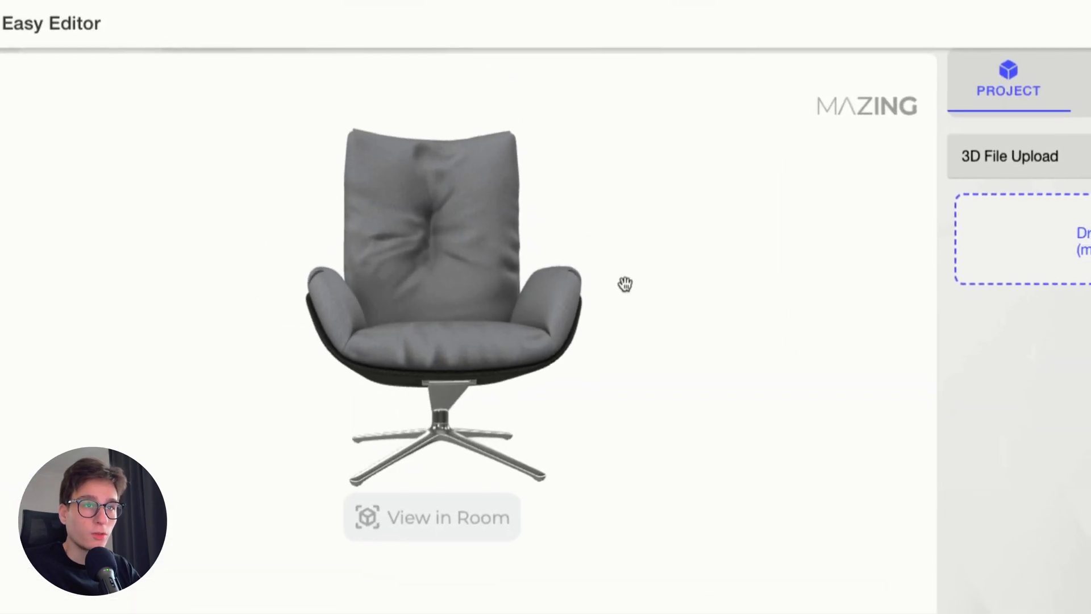
{"action": "mouse_move", "coordinate": [429, 302]}
{"action": "left_mouse_down"}
{"action": "mouse_move", "coordinate": [409, 316]}
{"action": "mouse_move", "coordinate": [507, 317]}
{"action": "mouse_move", "coordinate": [417, 317]}
{"action": "left_mouse_up"}
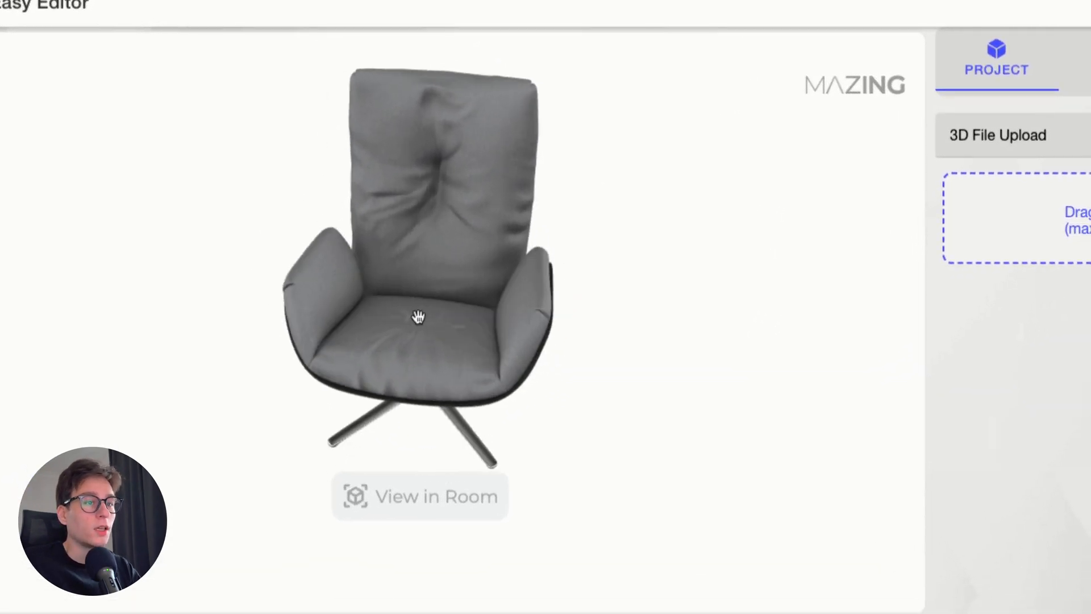
{"action": "left_click", "coordinate": [480, 496]}
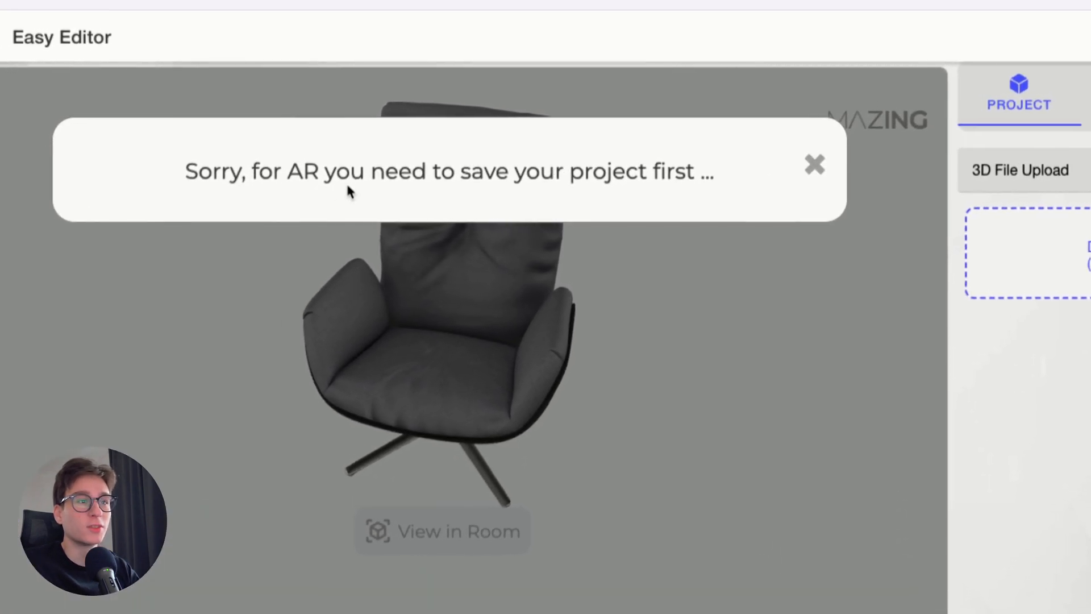
{"action": "left_click", "coordinate": [814, 164]}
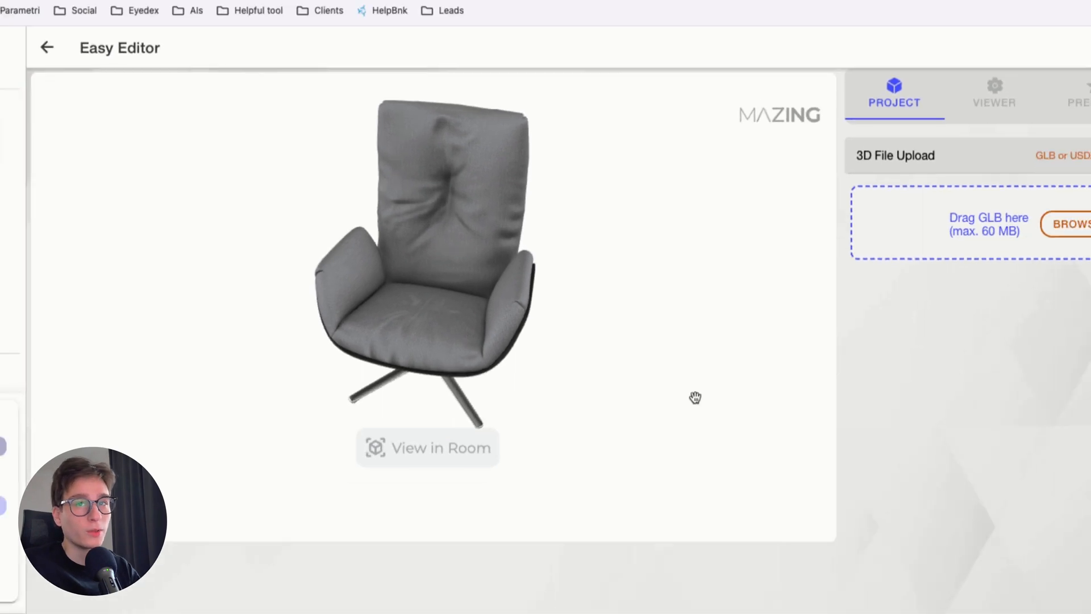
{"action": "left_click_drag", "start_coordinate": [462, 278], "coordinate": [499, 270]}
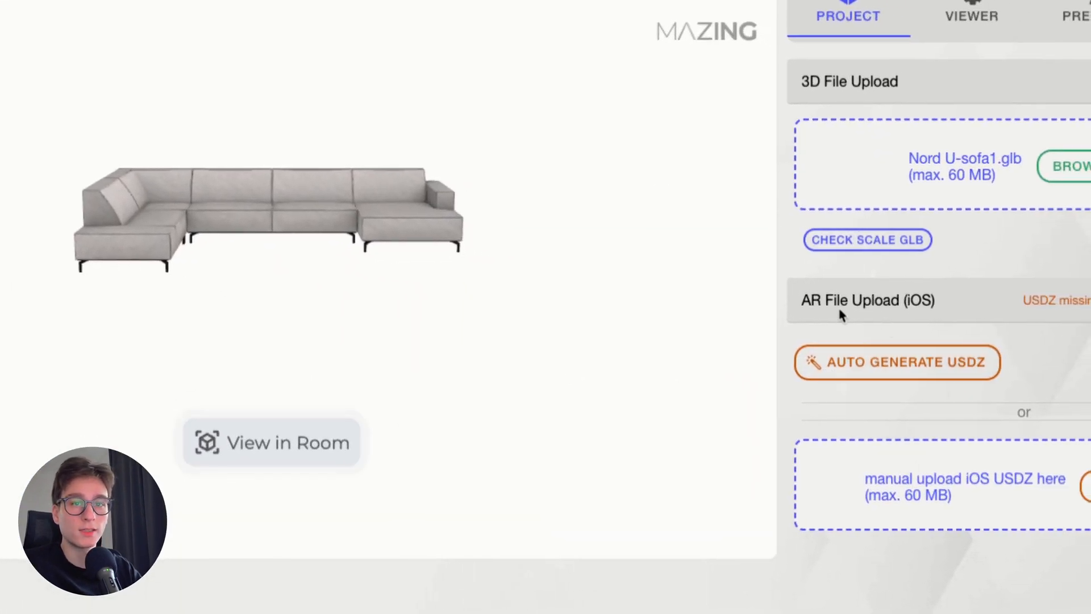
Auto-generate the iOS USDZ file for the Nord U-sofa1.glb model
{"action": "left_click", "coordinate": [938, 362]}
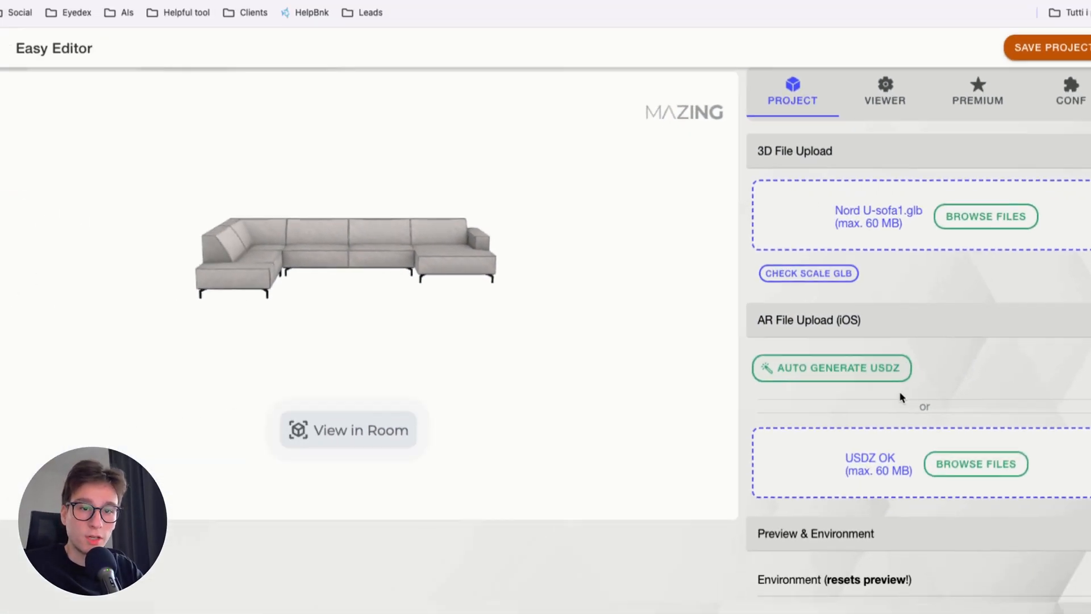
Try the Standard and Preset environments on the sofa and go back to Neutral
{"action": "scroll", "coordinate": [929, 415], "scroll_direction": "down", "scroll_amount": 4}
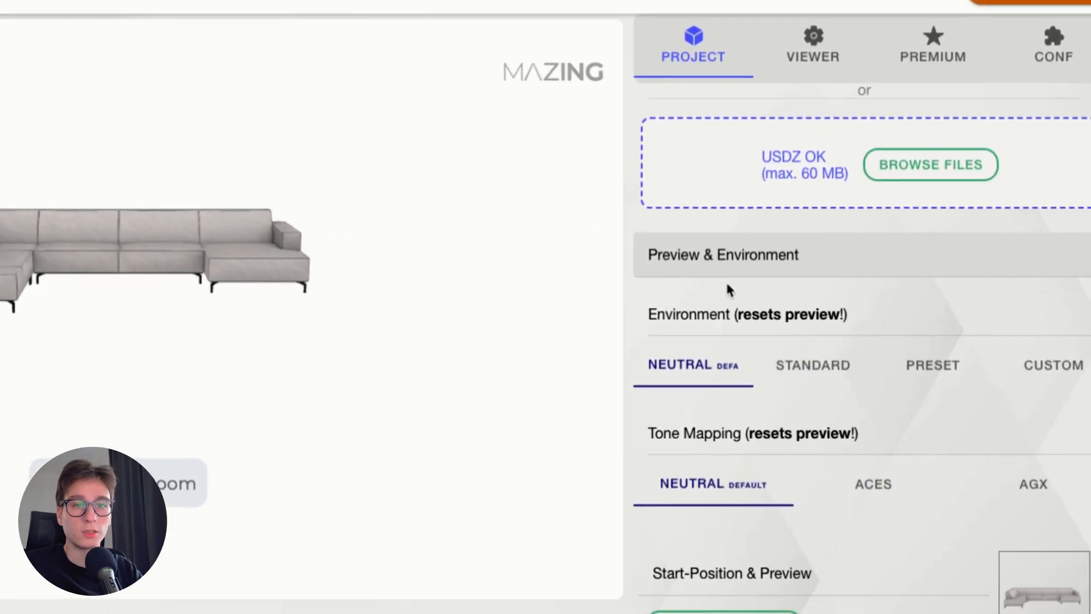
{"action": "left_click", "coordinate": [768, 372]}
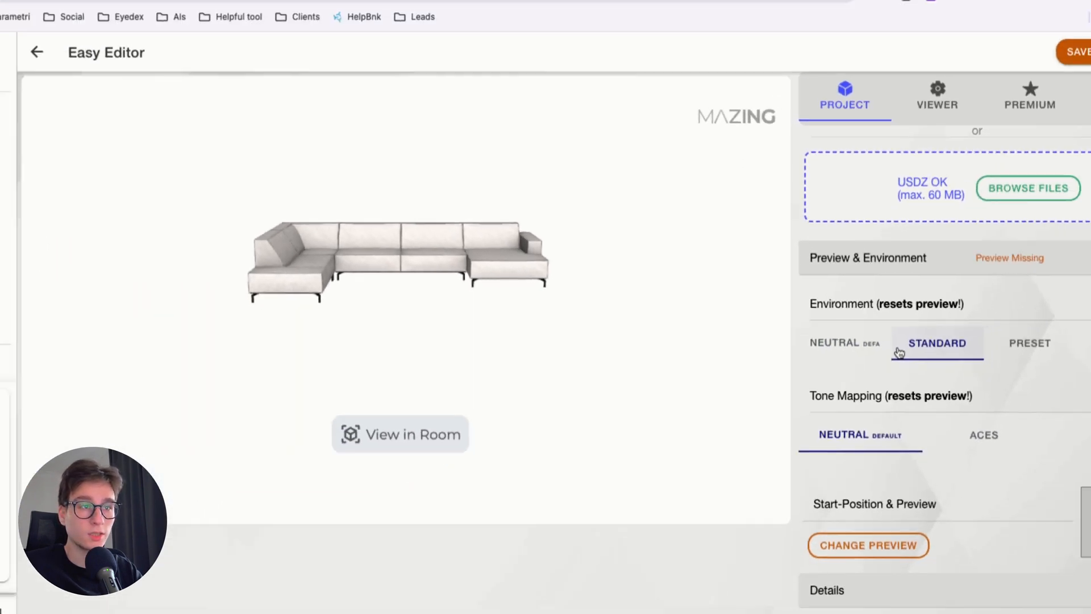
{"action": "left_click", "coordinate": [1030, 342]}
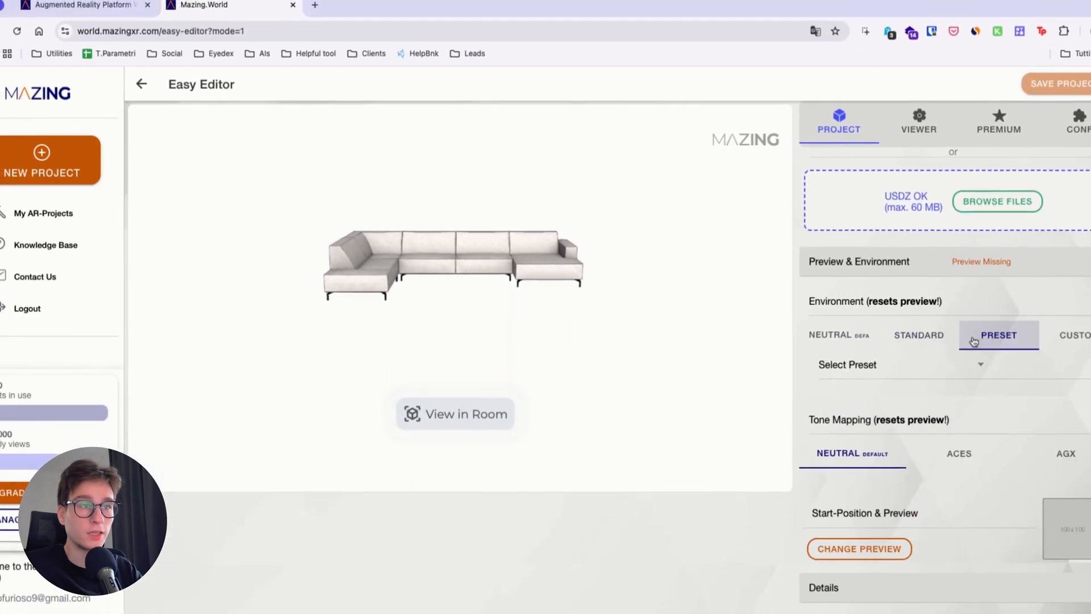
{"action": "left_click", "coordinate": [864, 339]}
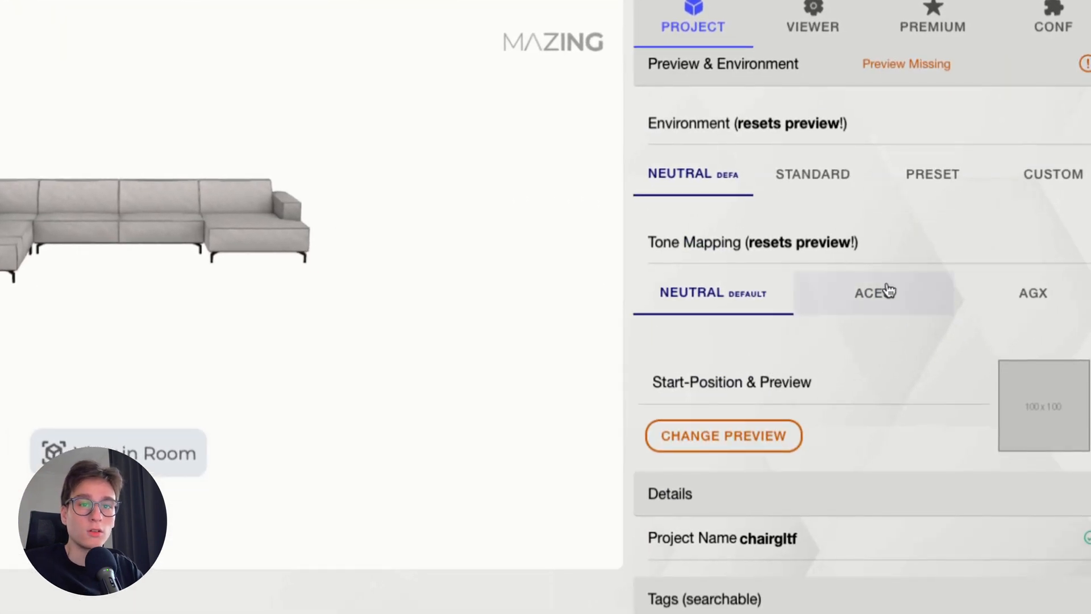
Try the ACES and AGX tone mappings on the sofa before returning to Neutral
{"action": "left_click", "coordinate": [890, 291]}
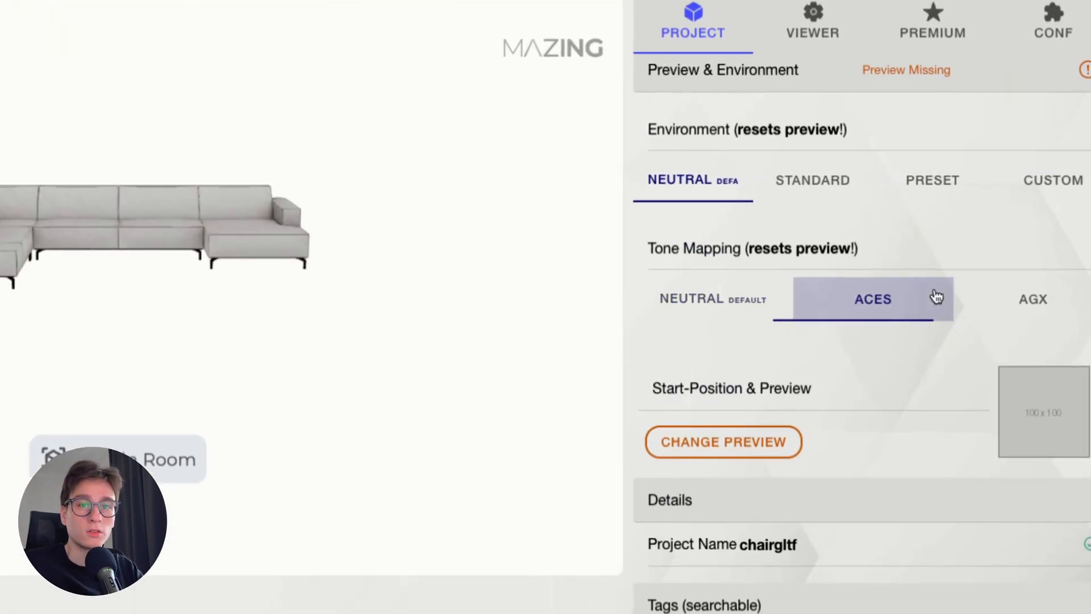
{"action": "left_click", "coordinate": [1033, 295]}
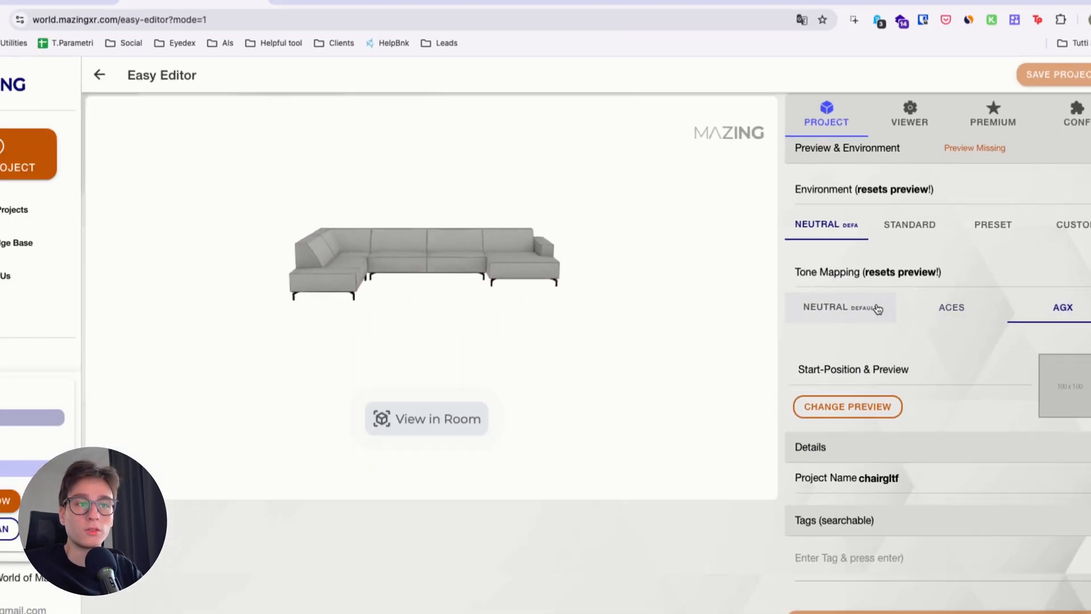
{"action": "left_click", "coordinate": [878, 308]}
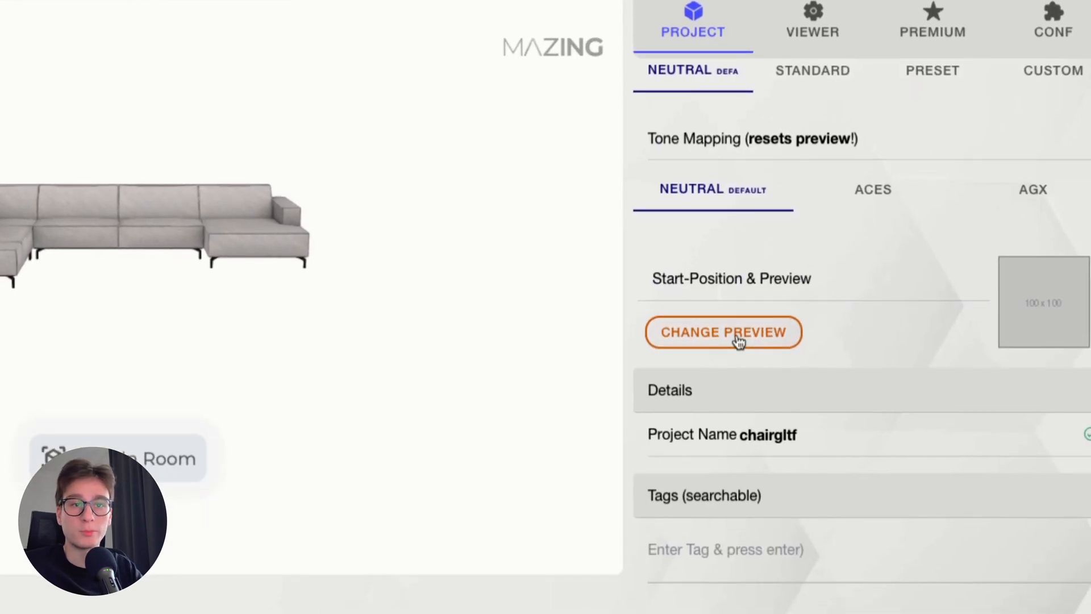
Set the sofa's start position and preview image to a view from slightly above
{"action": "left_click", "coordinate": [734, 341]}
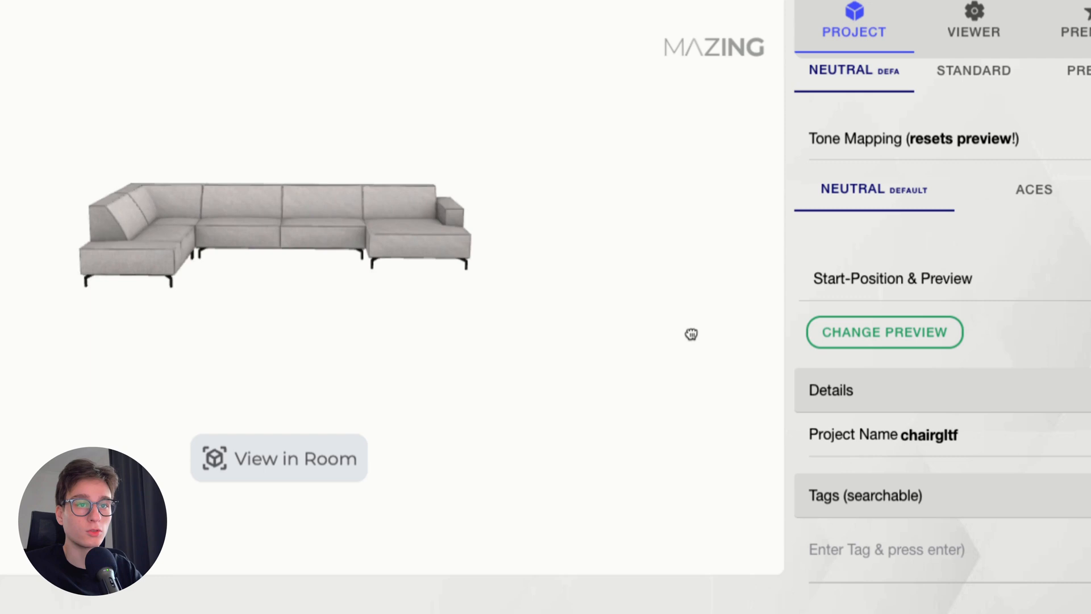
{"action": "left_click_drag", "start_coordinate": [691, 334], "coordinate": [692, 410]}
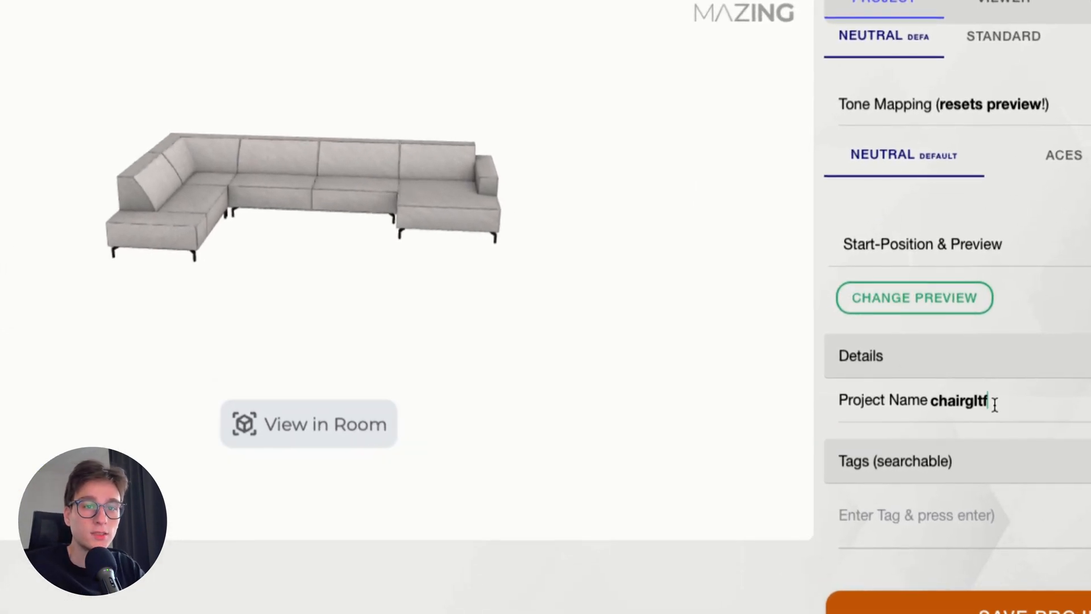
Rename the project as sofau
{"action": "key", "text": "BackSpace"}
{"action": "key", "text": "BackSpace"}
{"action": "key", "text": "BackSpace"}
{"action": "key", "text": "BackSpace"}
{"action": "key", "text": "BackSpace"}
{"action": "key", "text": "BackSpace"}
{"action": "key", "text": "BackSpace"}
{"action": "key", "text": "BackSpace"}
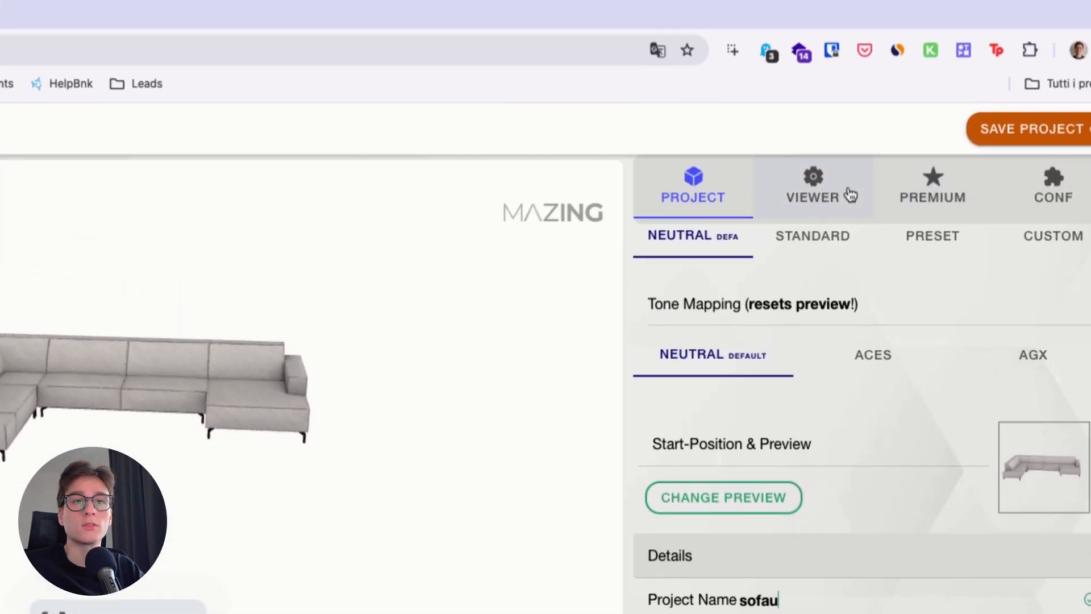
Open the viewer settings and test zooming in and out on the sofa model
{"action": "left_click", "coordinate": [851, 195]}
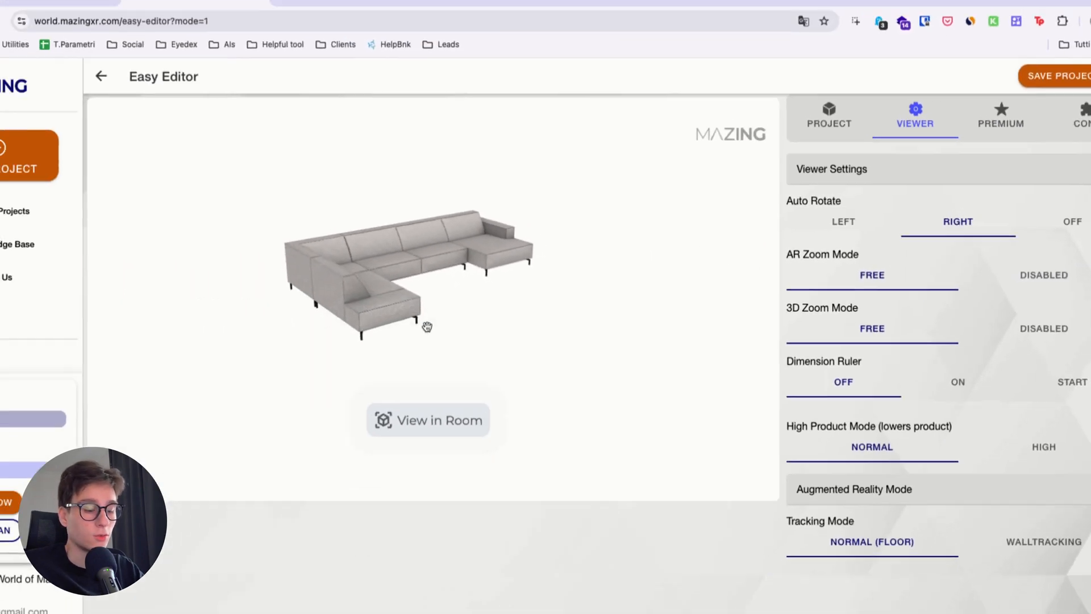
{"action": "scroll", "coordinate": [428, 326], "scroll_direction": "up", "scroll_amount": 2}
{"action": "scroll", "coordinate": [431, 323], "scroll_direction": "up", "scroll_amount": 5}
{"action": "scroll", "coordinate": [430, 322], "scroll_direction": "down", "scroll_amount": 5}
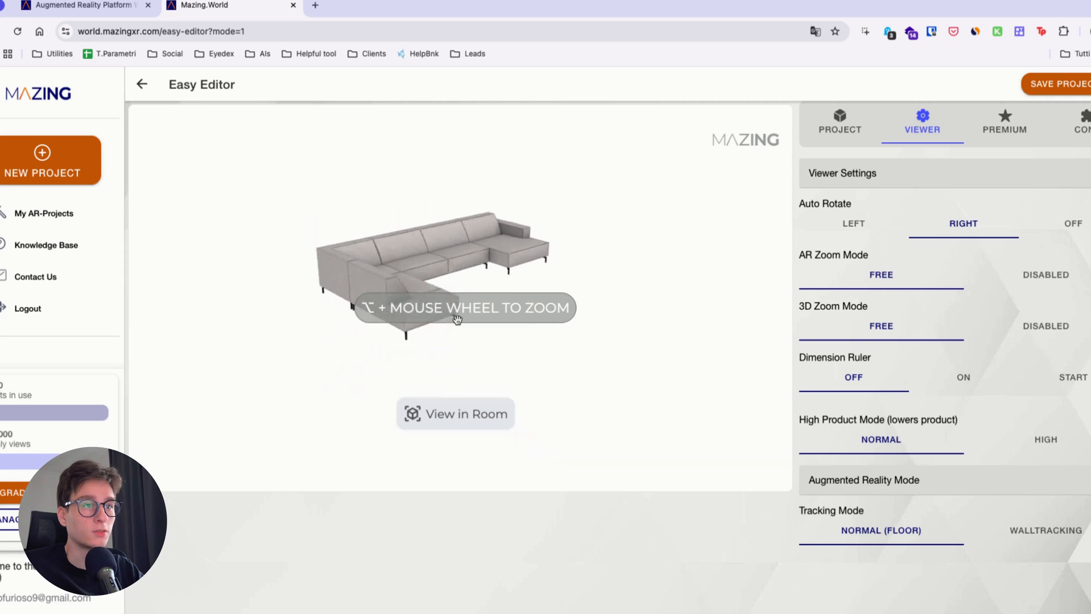
{"action": "scroll", "coordinate": [456, 319], "scroll_direction": "up", "scroll_amount": 4}
{"action": "scroll", "coordinate": [443, 312], "scroll_direction": "down", "scroll_amount": 6}
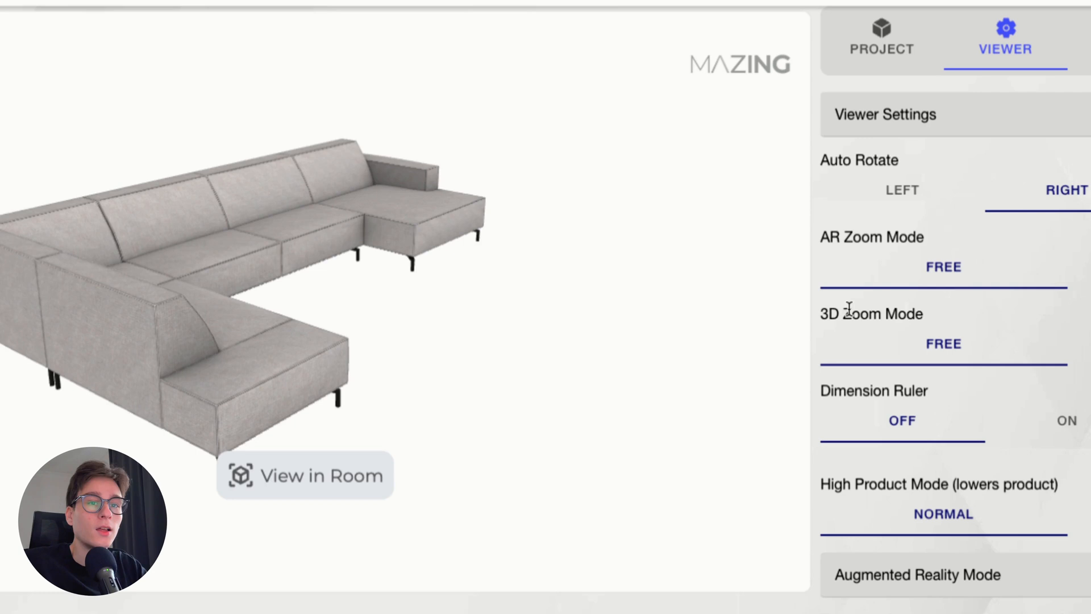
Turn on the dimension ruler and display the sofa's dimensions in the preview
{"action": "left_click", "coordinate": [1049, 426]}
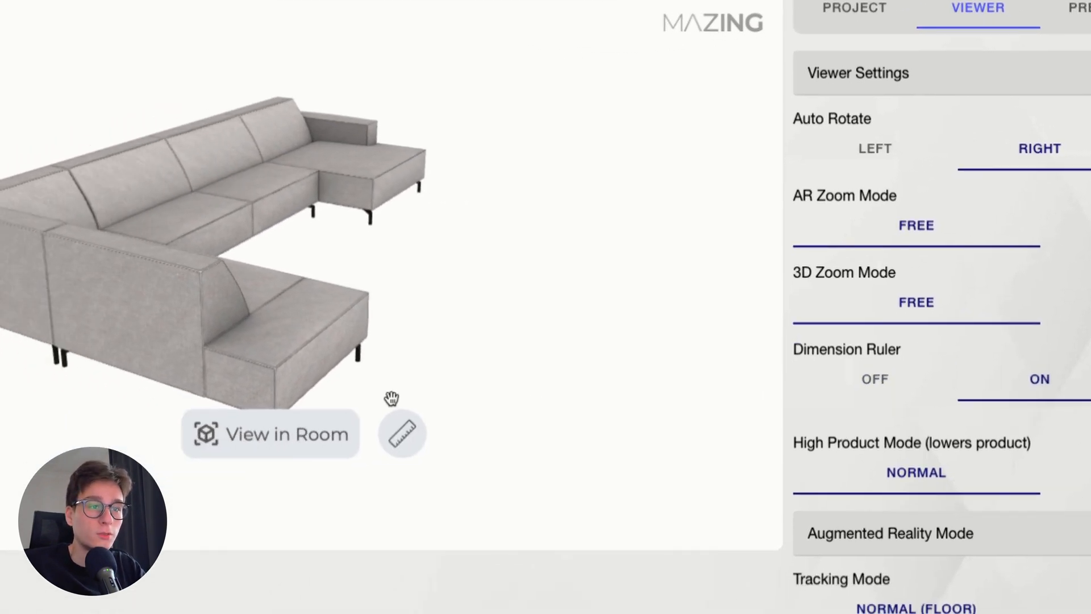
{"action": "left_click", "coordinate": [253, 478]}
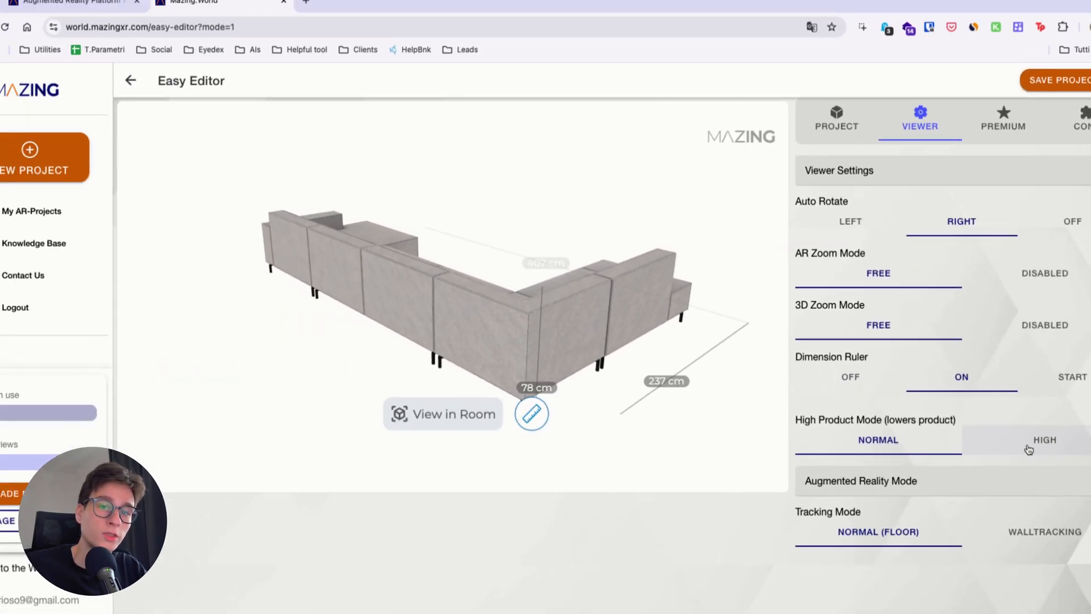
Try the High setting of High Product Mode on the sofa before returning to Normal
{"action": "left_click", "coordinate": [996, 450]}
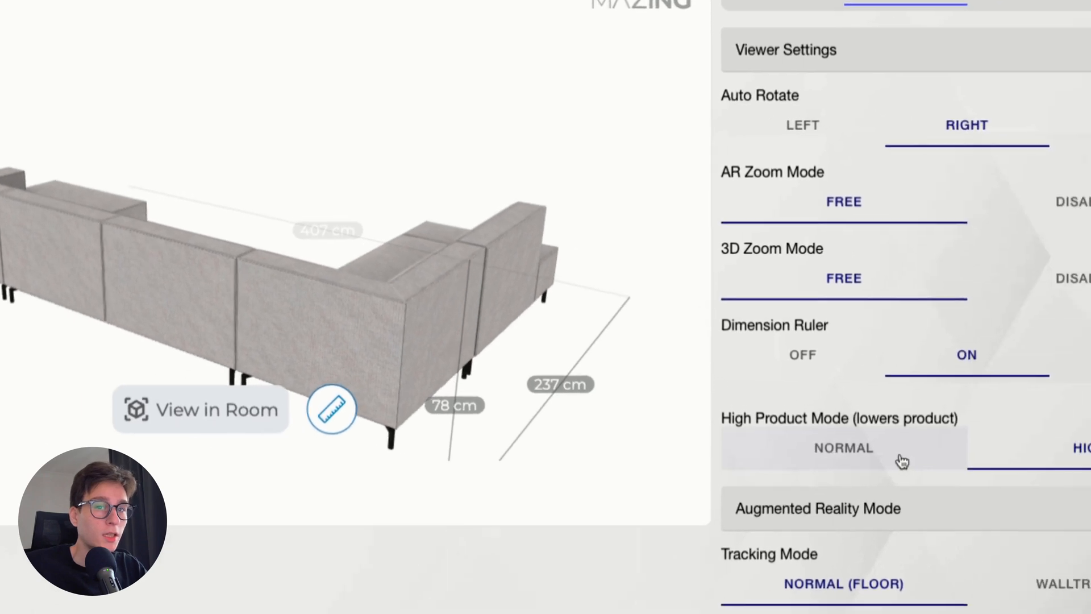
{"action": "left_click", "coordinate": [932, 447]}
{"action": "left_click", "coordinate": [962, 449]}
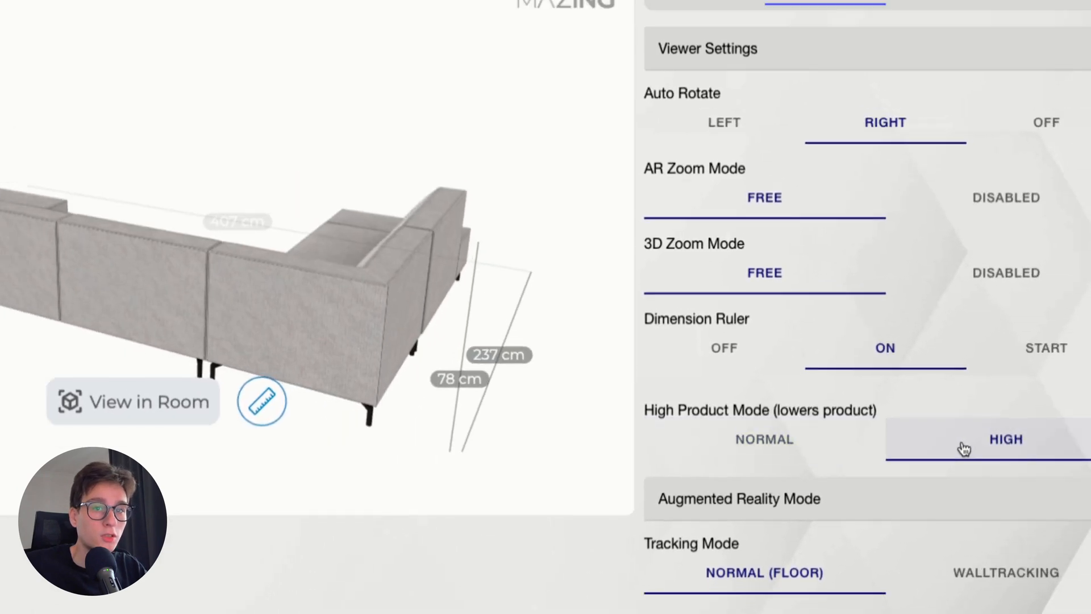
{"action": "left_click", "coordinate": [833, 450]}
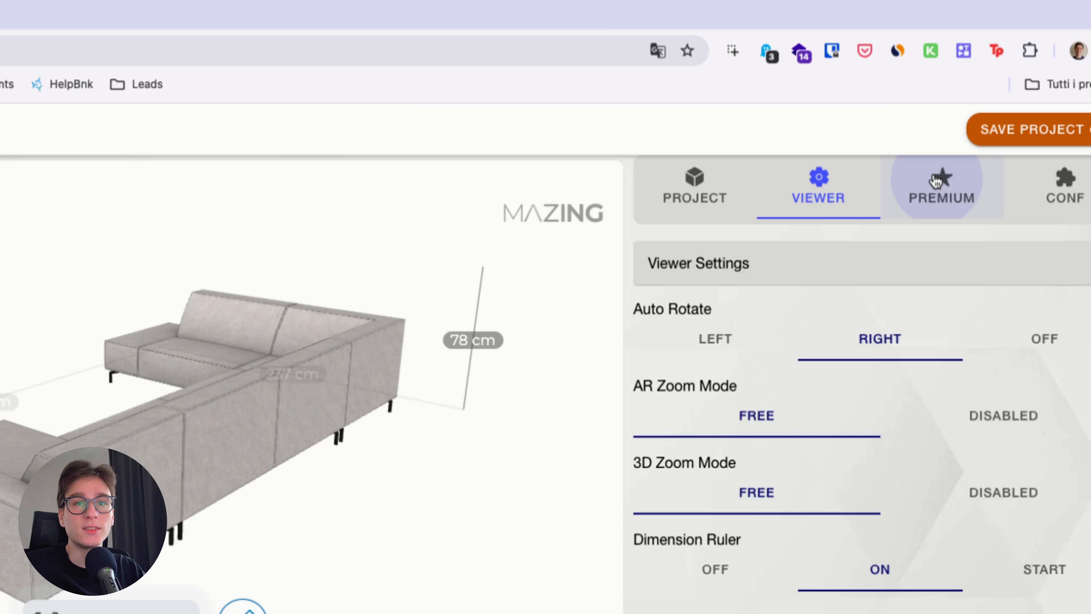
Open the premium settings and try the Click animation trigger with animation none before returning to Loop
{"action": "left_click", "coordinate": [1005, 117]}
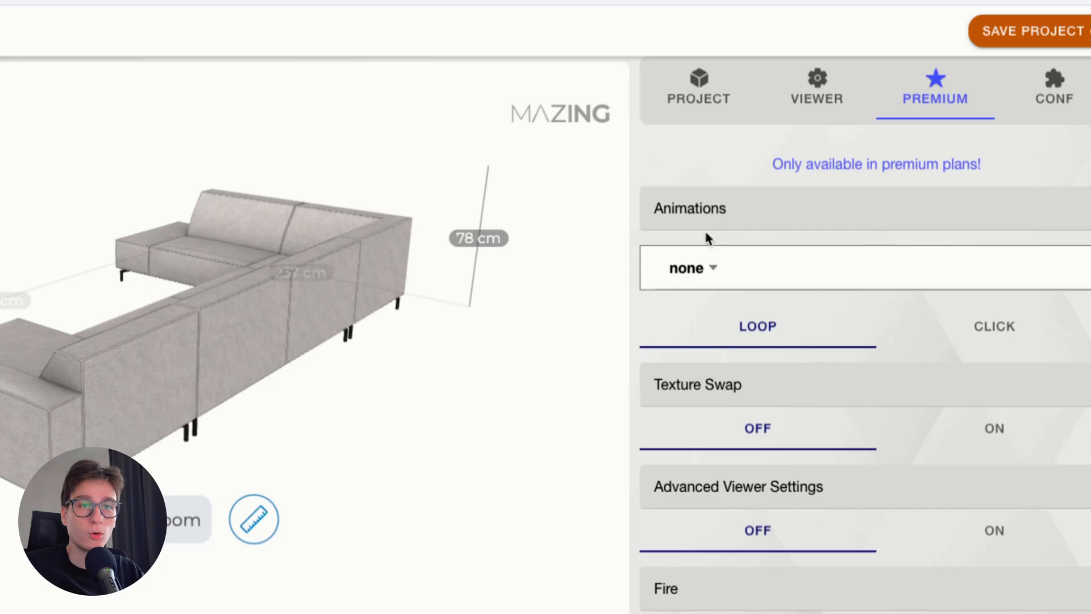
{"action": "left_click", "coordinate": [850, 248]}
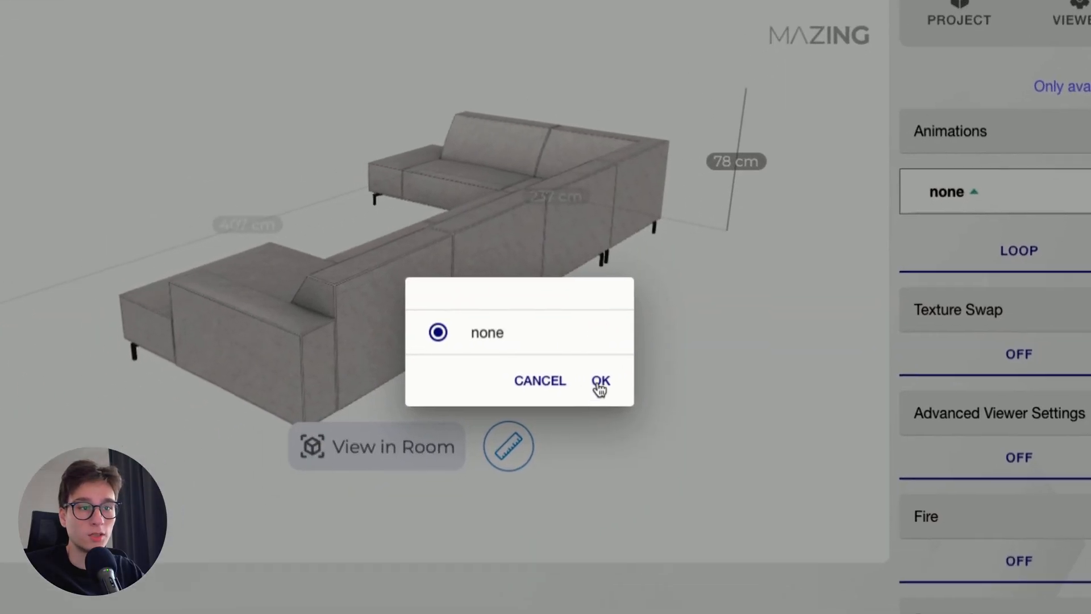
{"action": "left_click", "coordinate": [335, 458]}
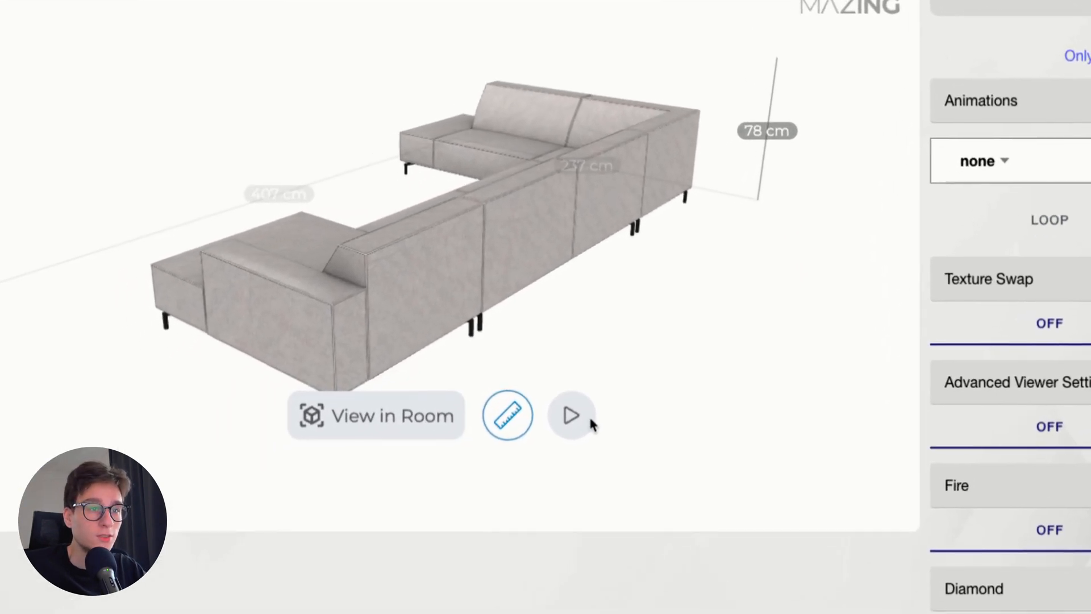
{"action": "left_click", "coordinate": [582, 418]}
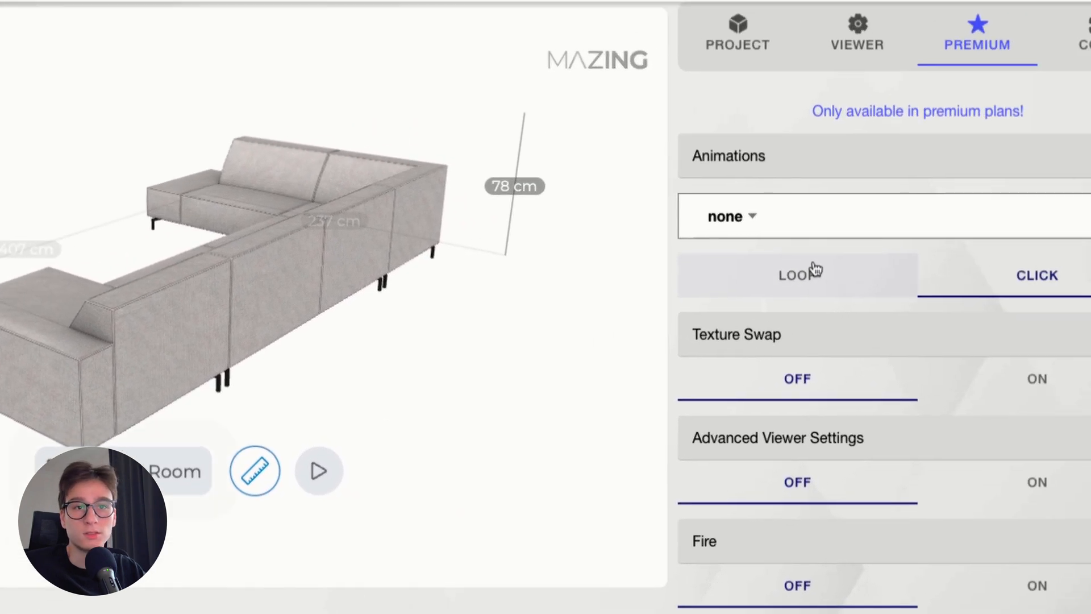
{"action": "left_click", "coordinate": [1018, 230]}
Try Texture Swap with the Mat_Black_02 material selected, and switch it off again
{"action": "scroll", "coordinate": [800, 333], "scroll_direction": "down", "scroll_amount": 2}
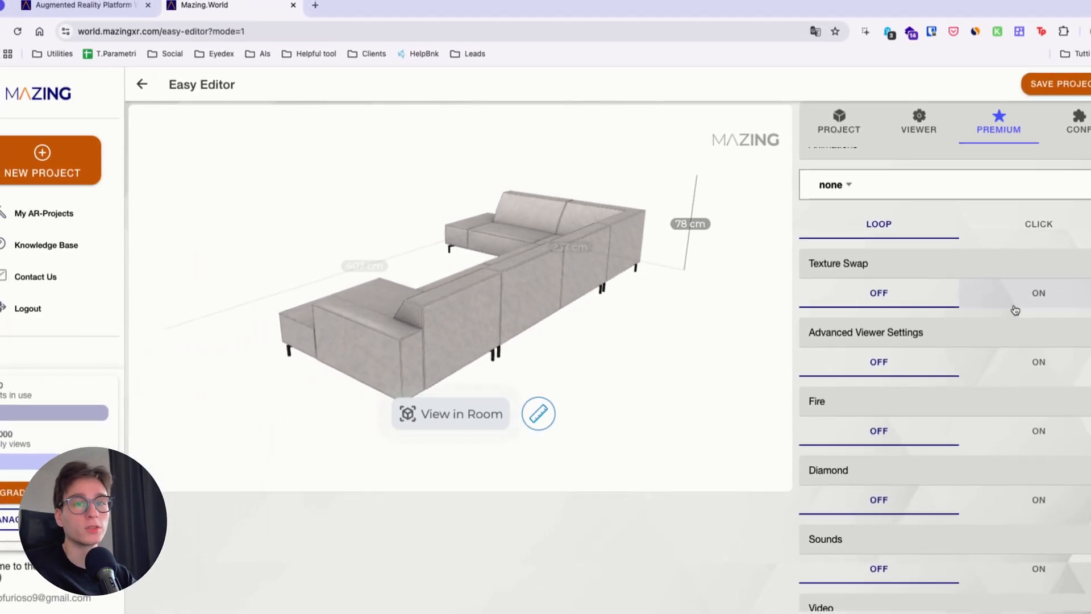
{"action": "left_click", "coordinate": [1016, 310]}
{"action": "left_click", "coordinate": [879, 330]}
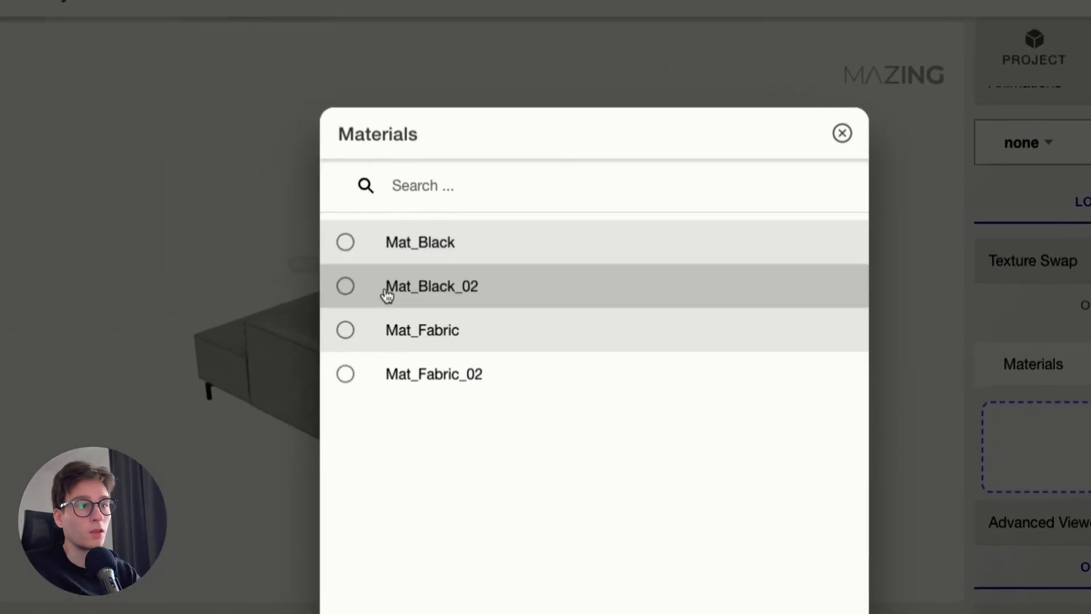
{"action": "left_click", "coordinate": [51, 272]}
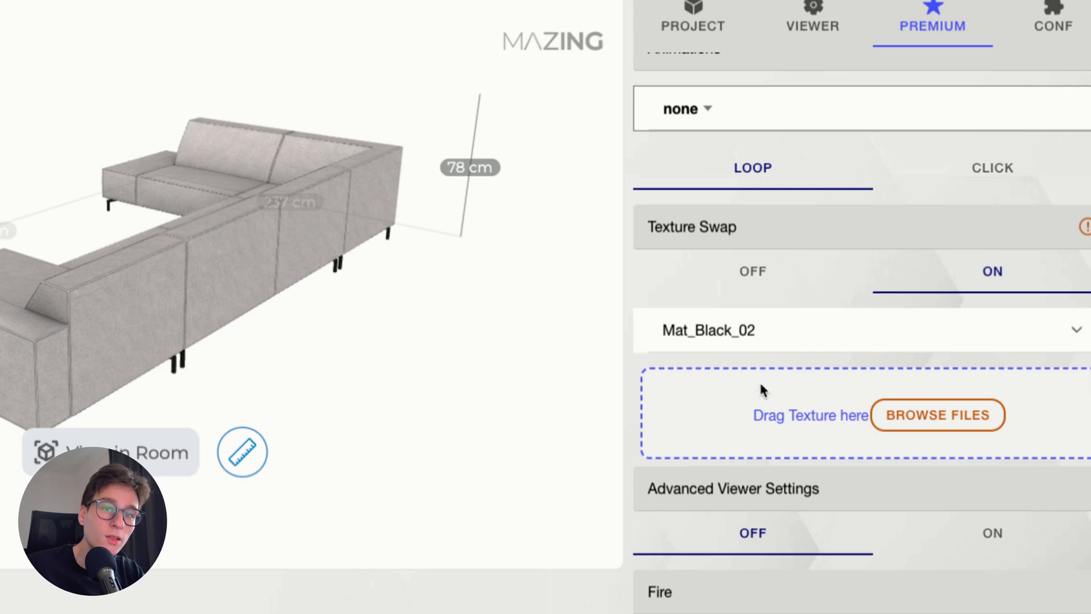
{"action": "left_click", "coordinate": [767, 276]}
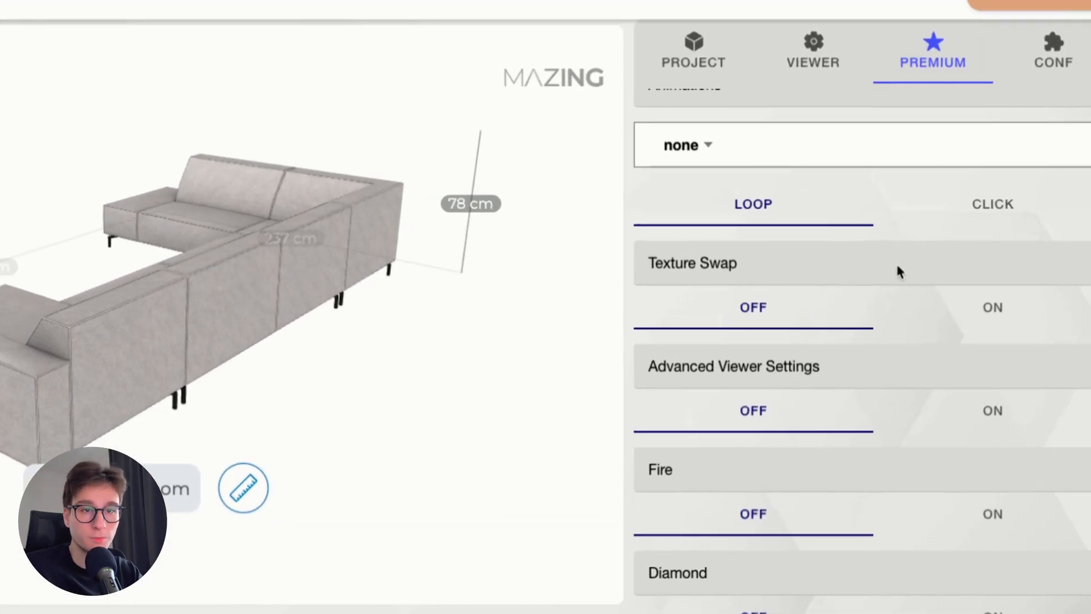
Turn on the Advanced Viewer Settings for exposure and shadow control
{"action": "scroll", "coordinate": [976, 269], "scroll_direction": "down", "scroll_amount": 2}
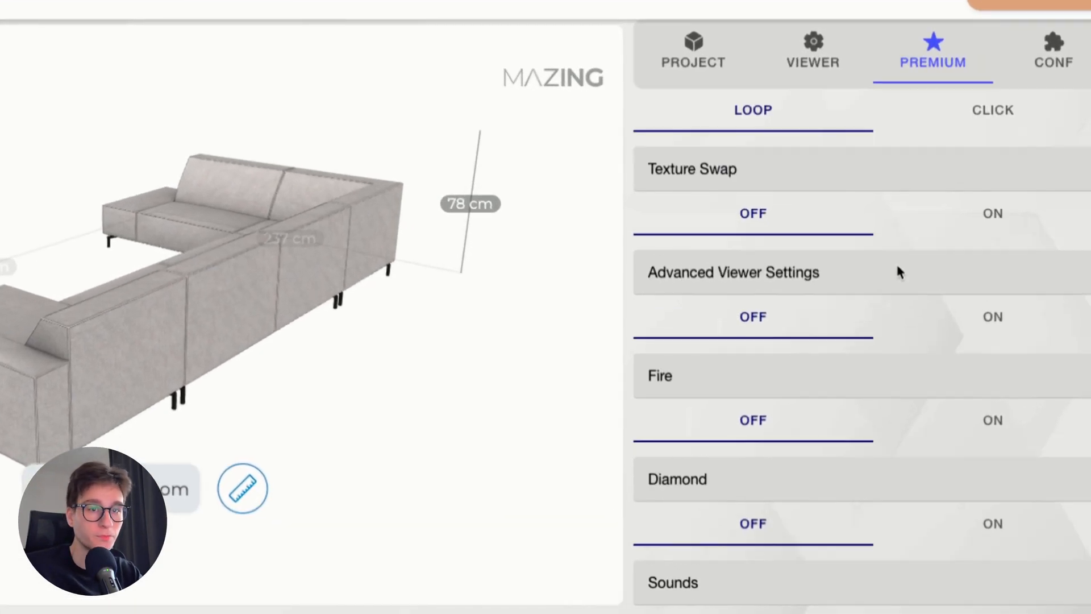
{"action": "scroll", "coordinate": [900, 273], "scroll_direction": "down", "scroll_amount": 1}
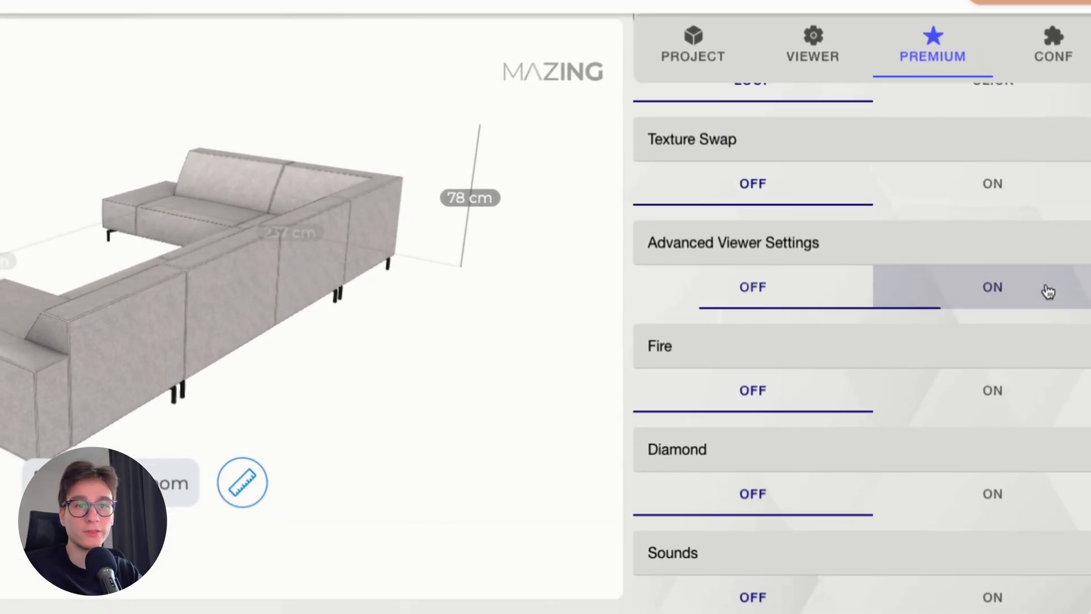
{"action": "left_click", "coordinate": [1049, 291]}
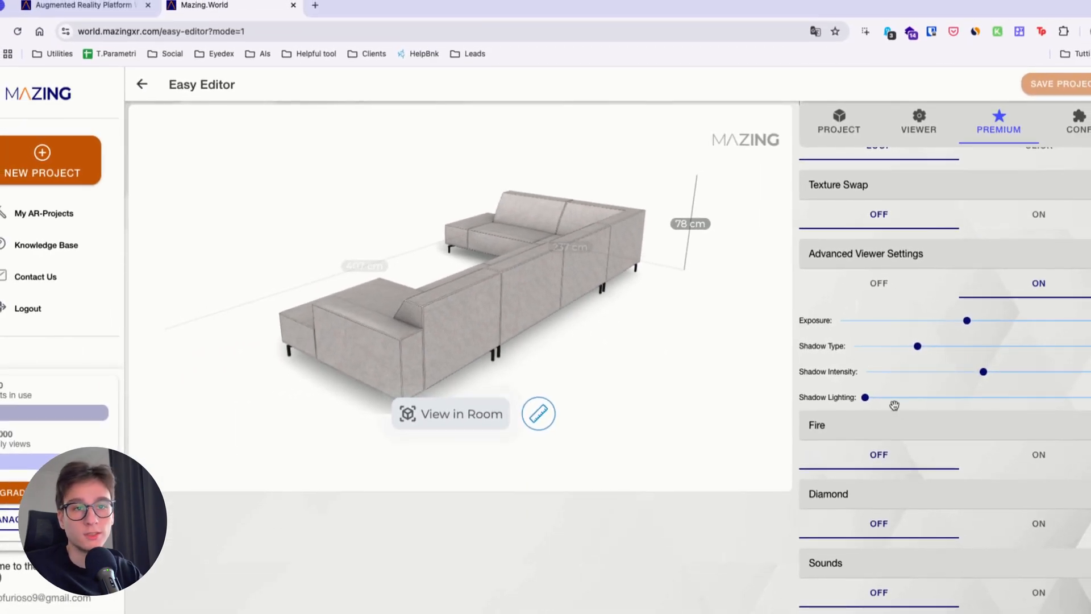
Turn on the Fire effect and check which meshes can be chosen for it without selecting one
{"action": "scroll", "coordinate": [899, 399], "scroll_direction": "down", "scroll_amount": 3}
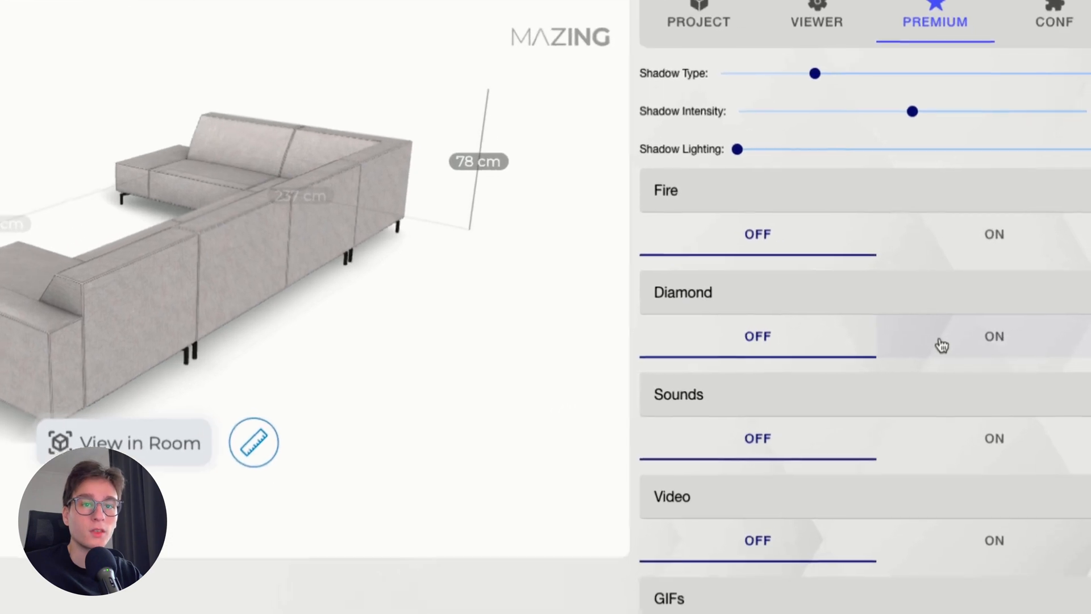
{"action": "left_click", "coordinate": [942, 234]}
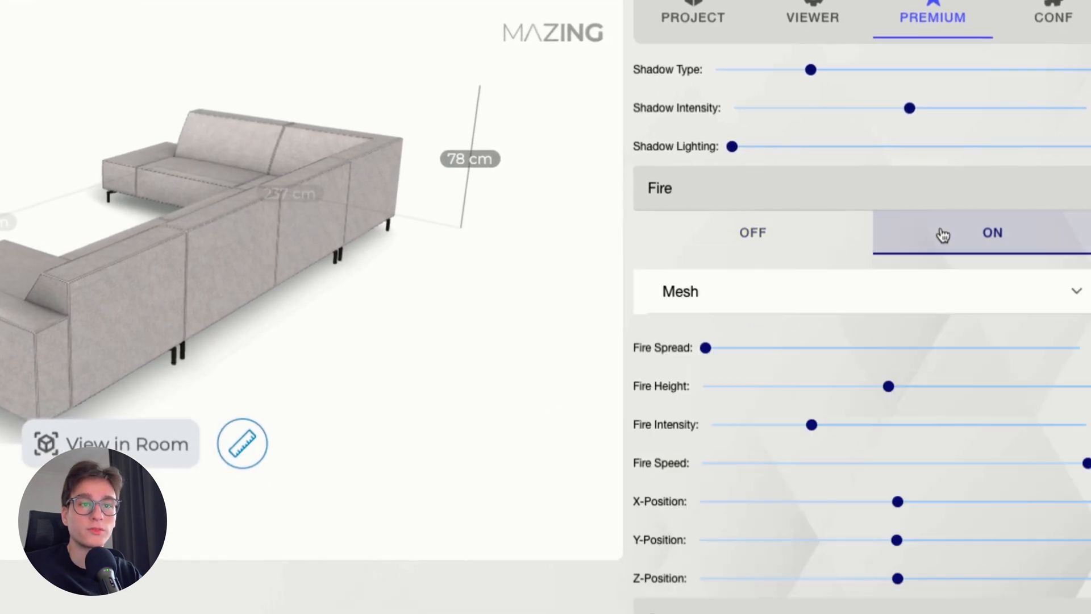
{"action": "left_click", "coordinate": [784, 296]}
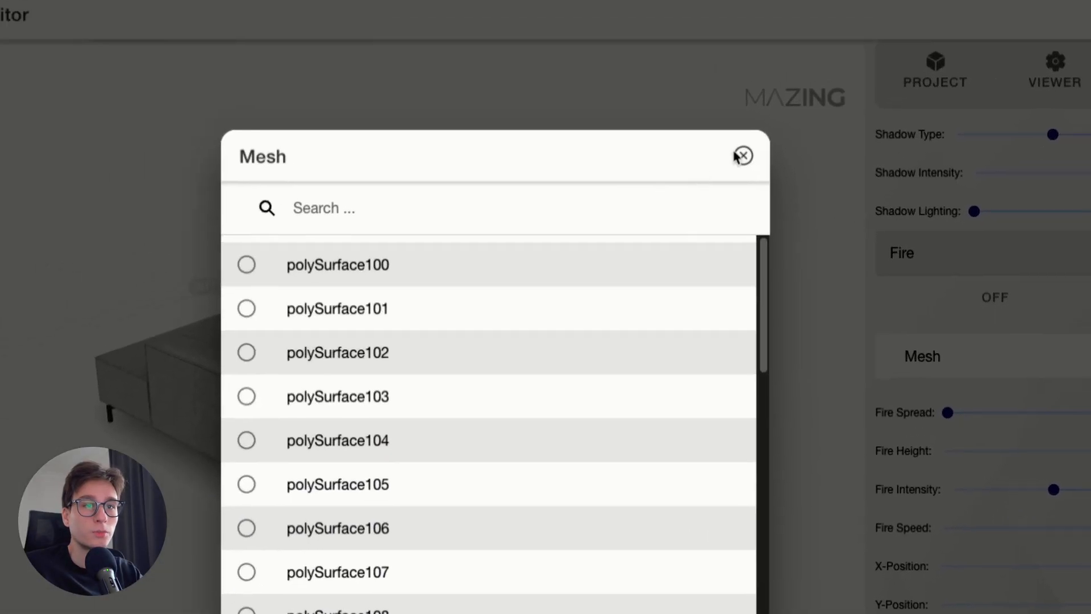
{"action": "left_click", "coordinate": [742, 156]}
Turn on Hotspots in the premium settings and add a new hotspot
{"action": "scroll", "coordinate": [1080, 389], "scroll_direction": "down", "scroll_amount": 5}
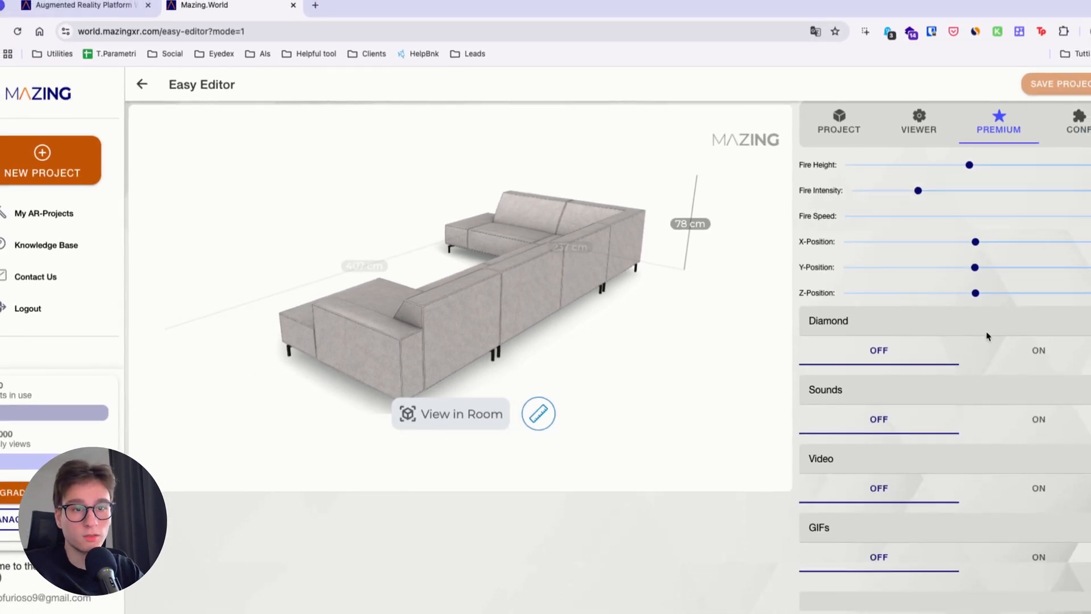
{"action": "scroll", "coordinate": [961, 369], "scroll_direction": "down", "scroll_amount": 2}
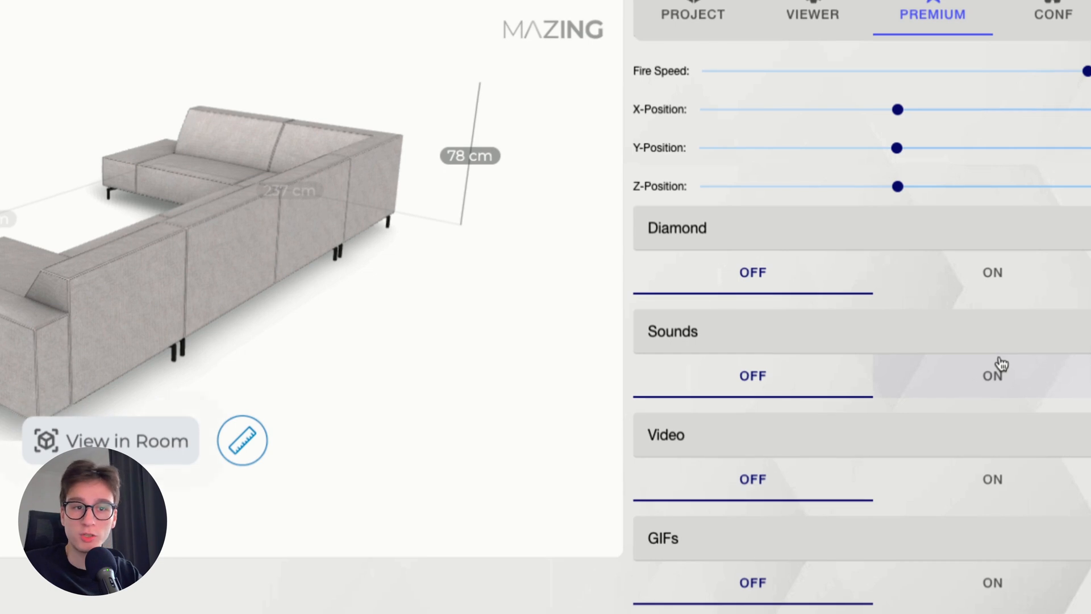
{"action": "scroll", "coordinate": [1002, 364], "scroll_direction": "down", "scroll_amount": 5}
{"action": "scroll", "coordinate": [1022, 390], "scroll_direction": "down", "scroll_amount": 3}
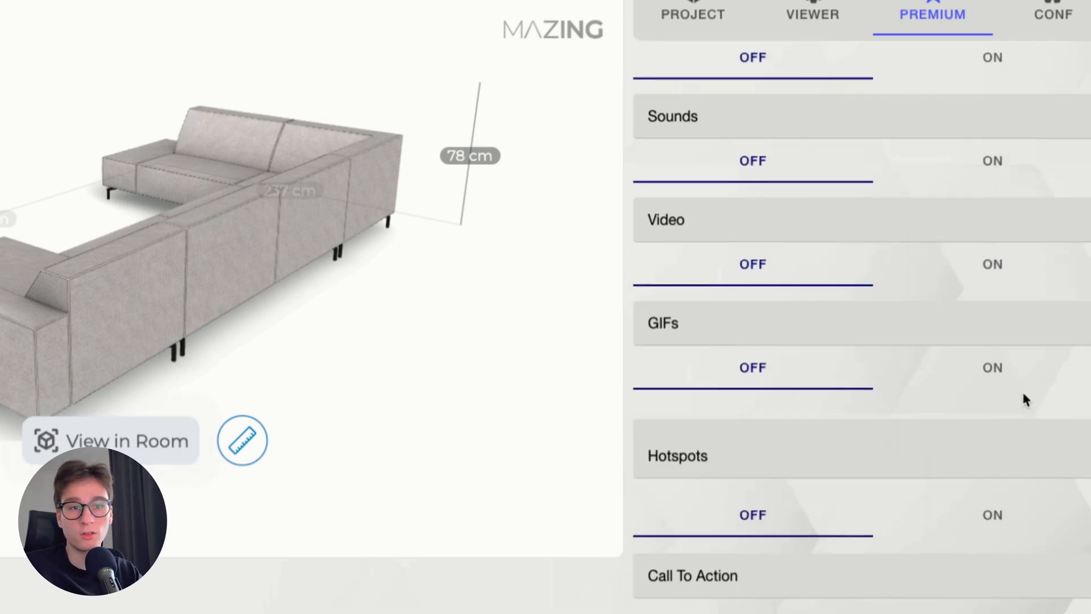
{"action": "left_click", "coordinate": [943, 442]}
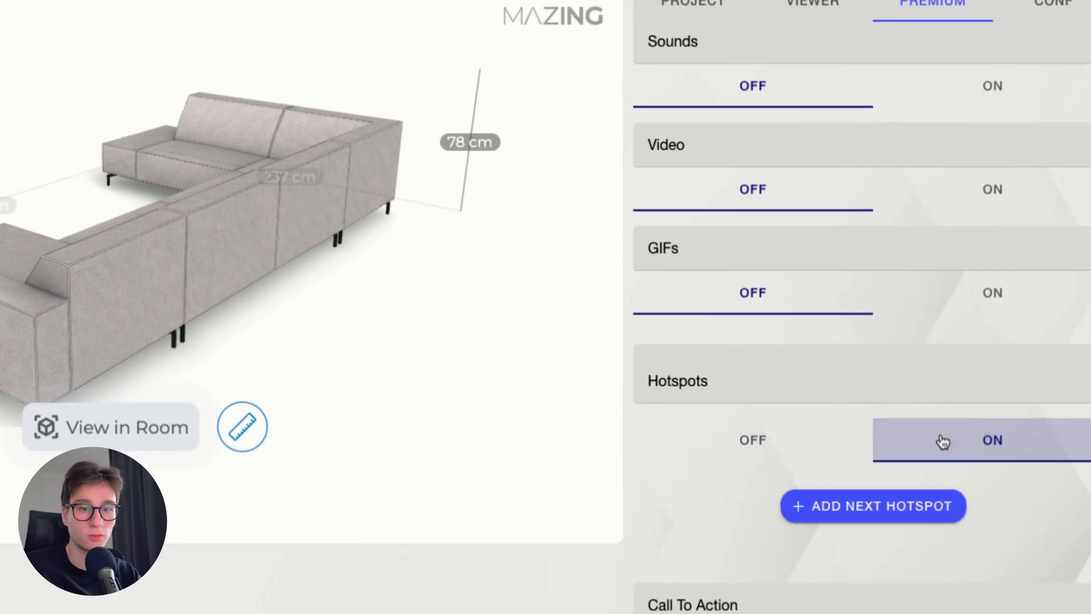
{"action": "left_click", "coordinate": [852, 508]}
Fill in the hotspot with ID 0, headline Info in German and English, German subline Info2 and English subline Infor2
{"action": "scroll", "coordinate": [775, 441], "scroll_direction": "down", "scroll_amount": 5}
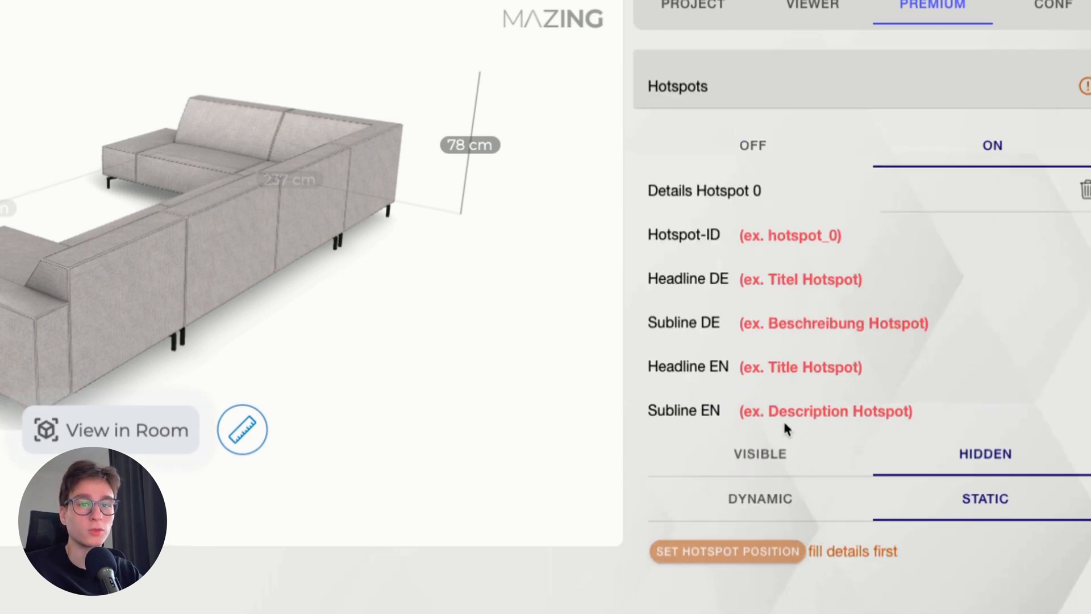
{"action": "left_click", "coordinate": [784, 235]}
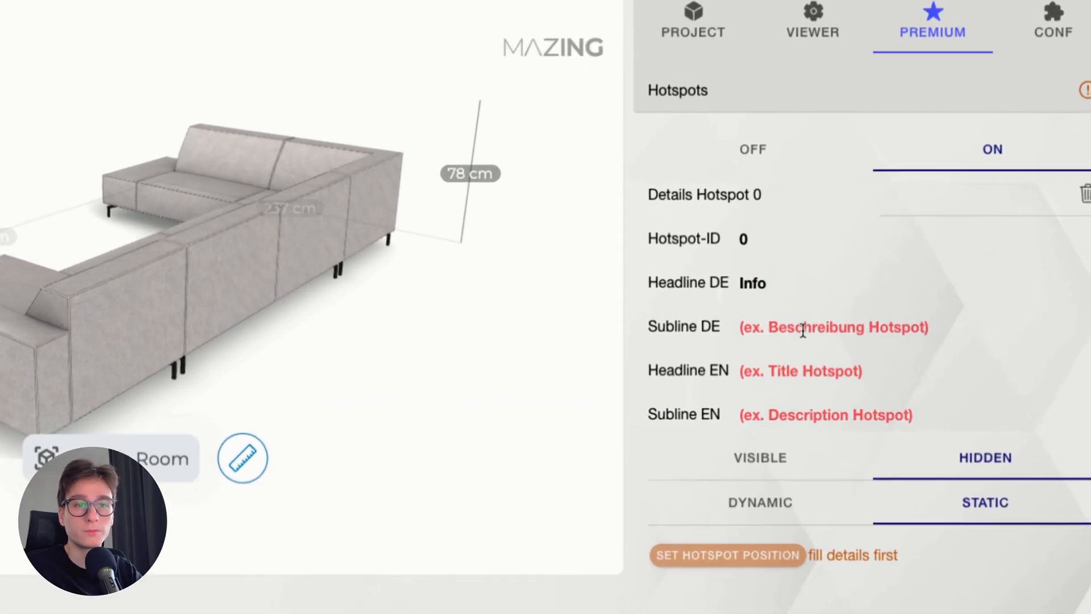
{"action": "left_click", "coordinate": [780, 380]}
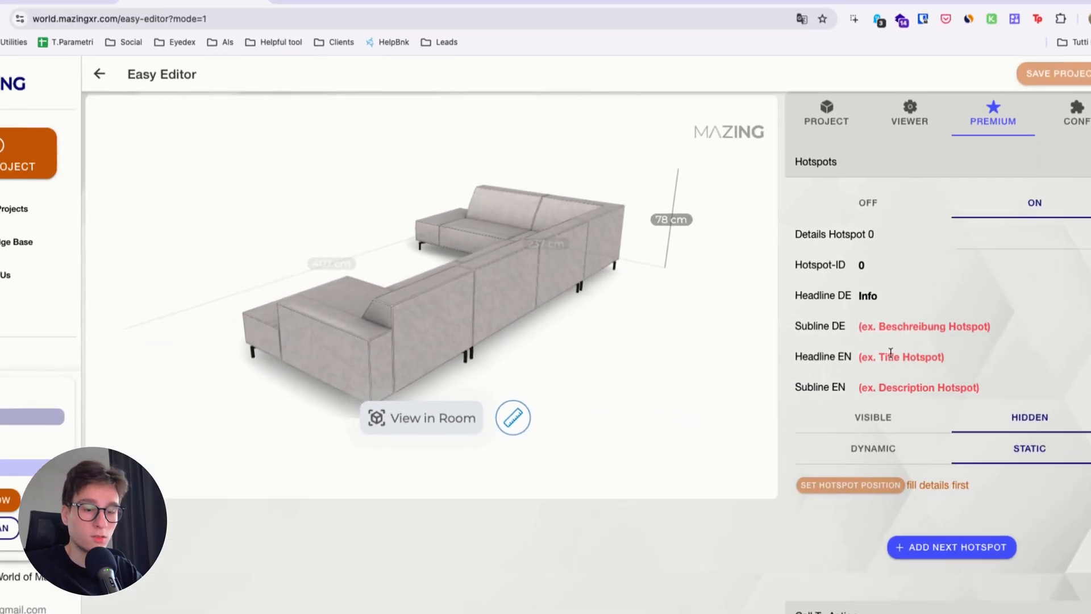
{"action": "type", "text": "Info"}
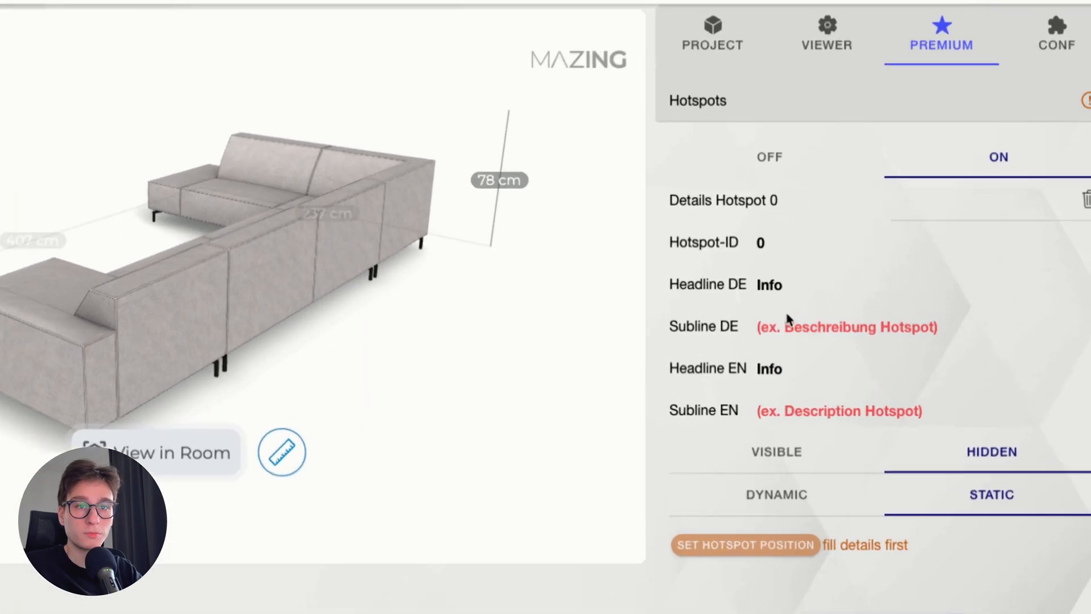
{"action": "left_click", "coordinate": [897, 330]}
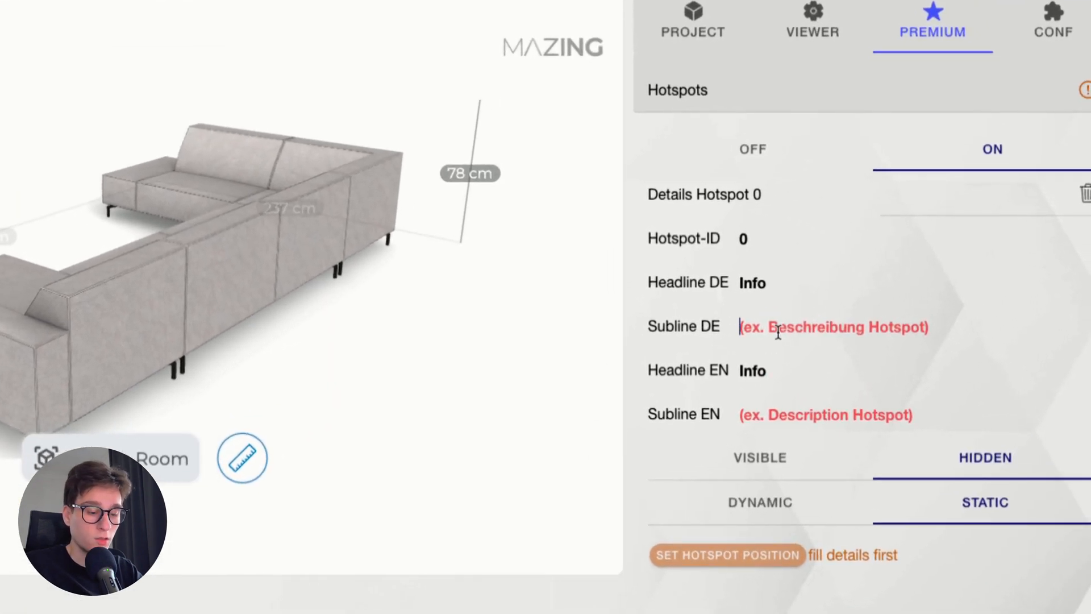
{"action": "type", "text": "Info2"}
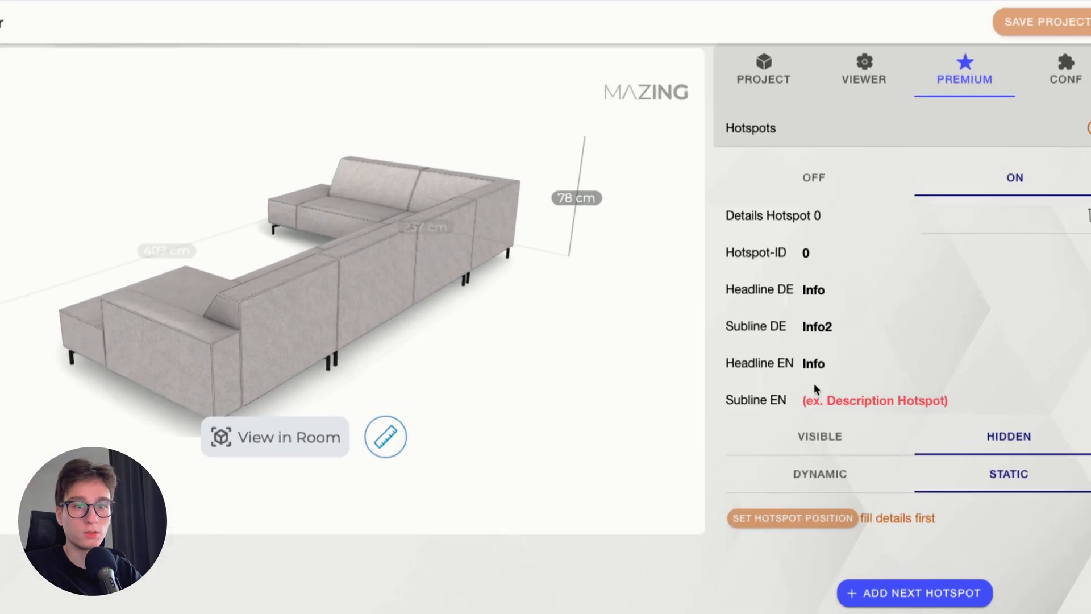
{"action": "left_click", "coordinate": [883, 384]}
{"action": "type", "text": "Omf"}
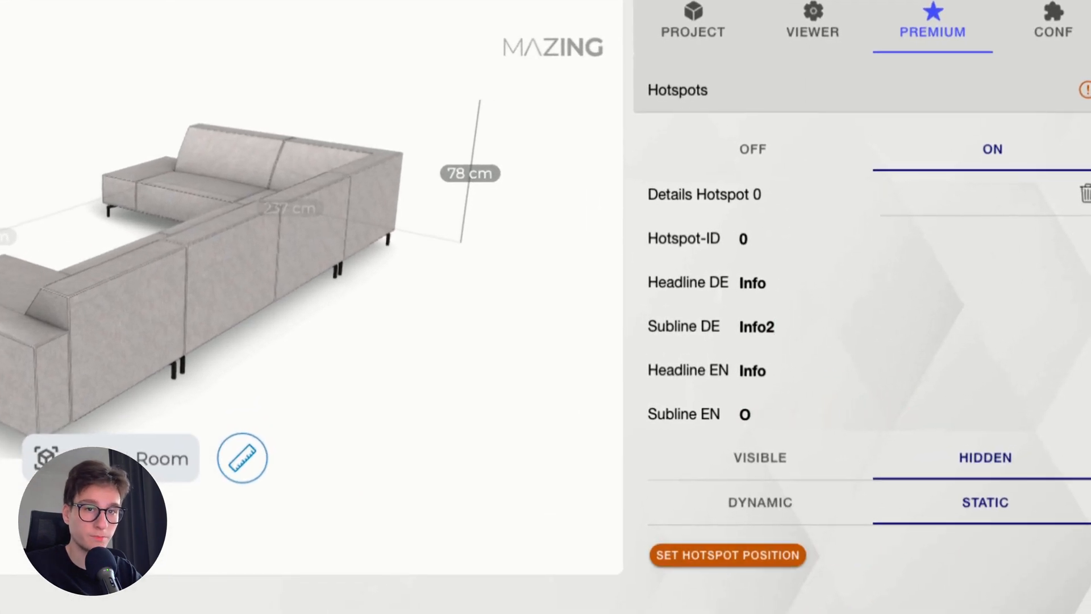
{"action": "type", "text": "Infor2"}
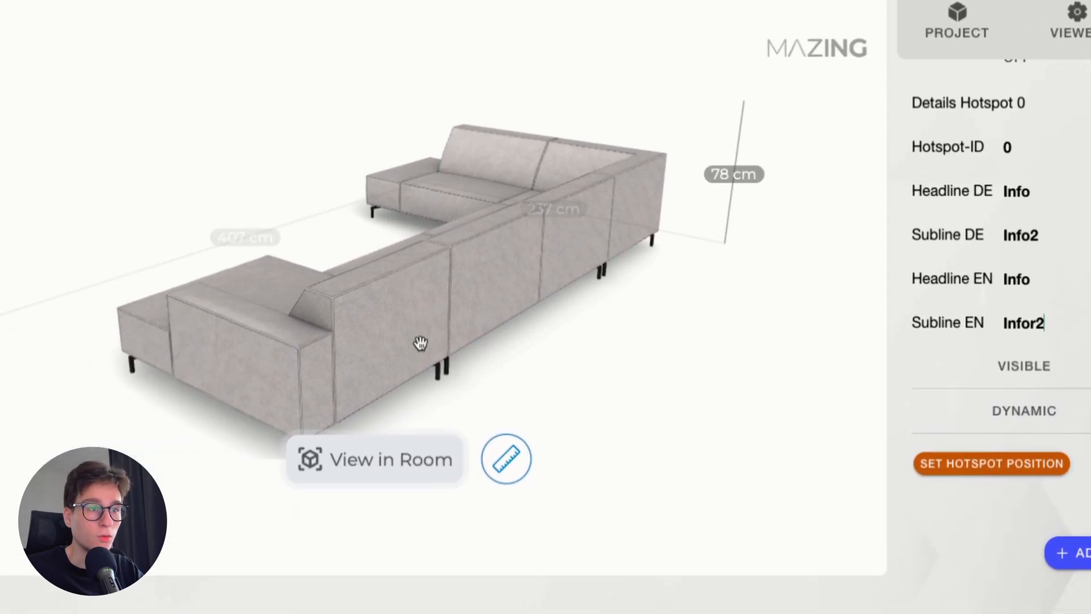
Rotate the sofa to show its front and place the hotspot on the seat of the nearest chaise section
{"action": "left_click_drag", "start_coordinate": [156, 344], "coordinate": [312, 340]}
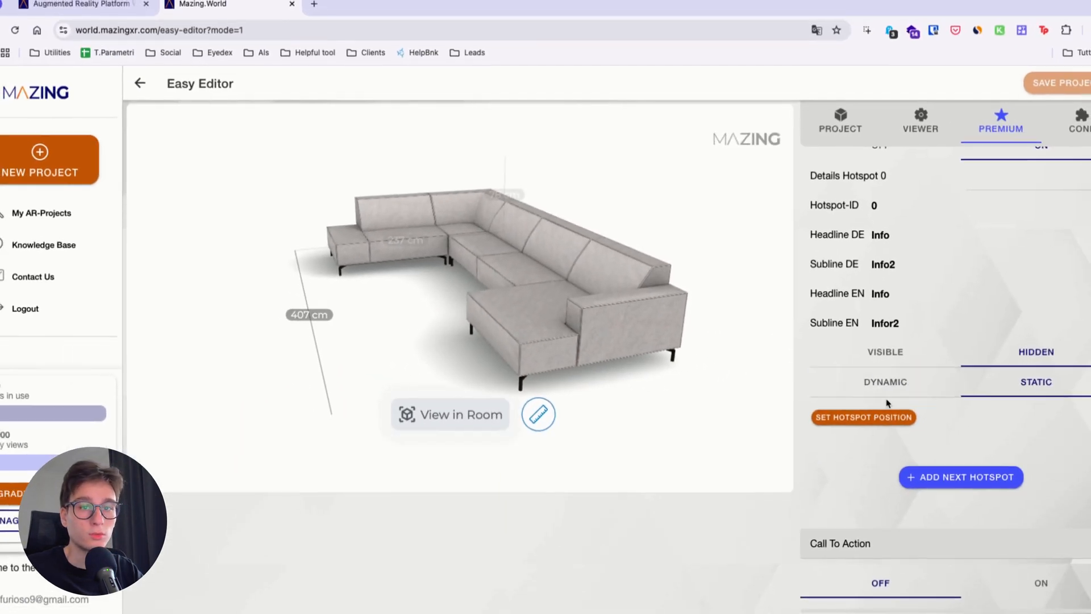
{"action": "left_click", "coordinate": [868, 419]}
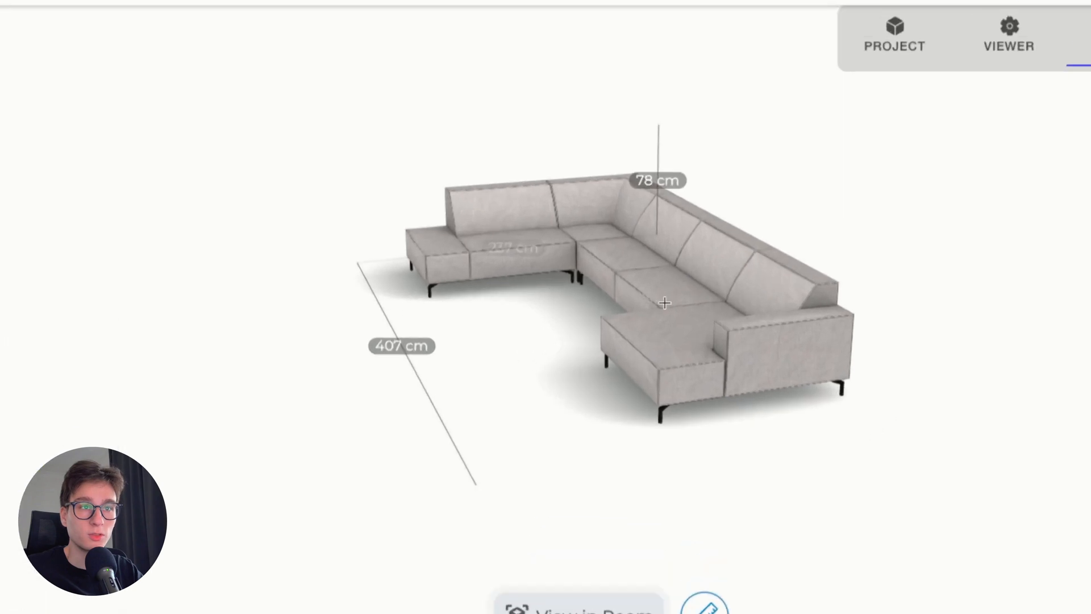
{"action": "left_click", "coordinate": [669, 336]}
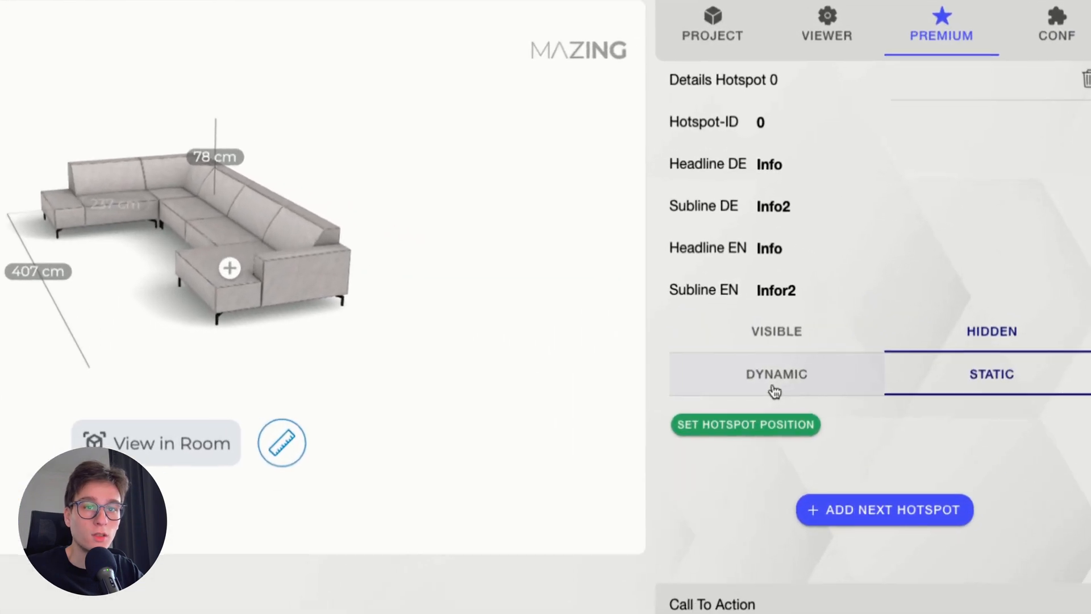
{"action": "left_click", "coordinate": [879, 366]}
{"action": "left_click", "coordinate": [944, 384]}
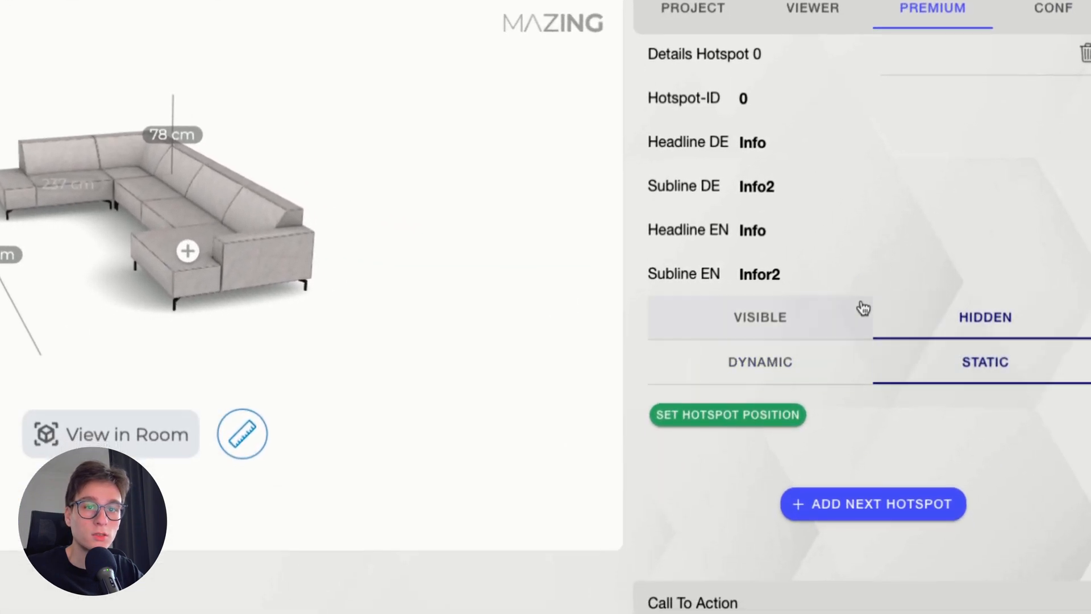
Reposition hotspot 0 on the seat of the nearest chaise section and make its info label visible
{"action": "scroll", "coordinate": [862, 305], "scroll_direction": "down", "scroll_amount": 2}
{"action": "left_click", "coordinate": [728, 328]}
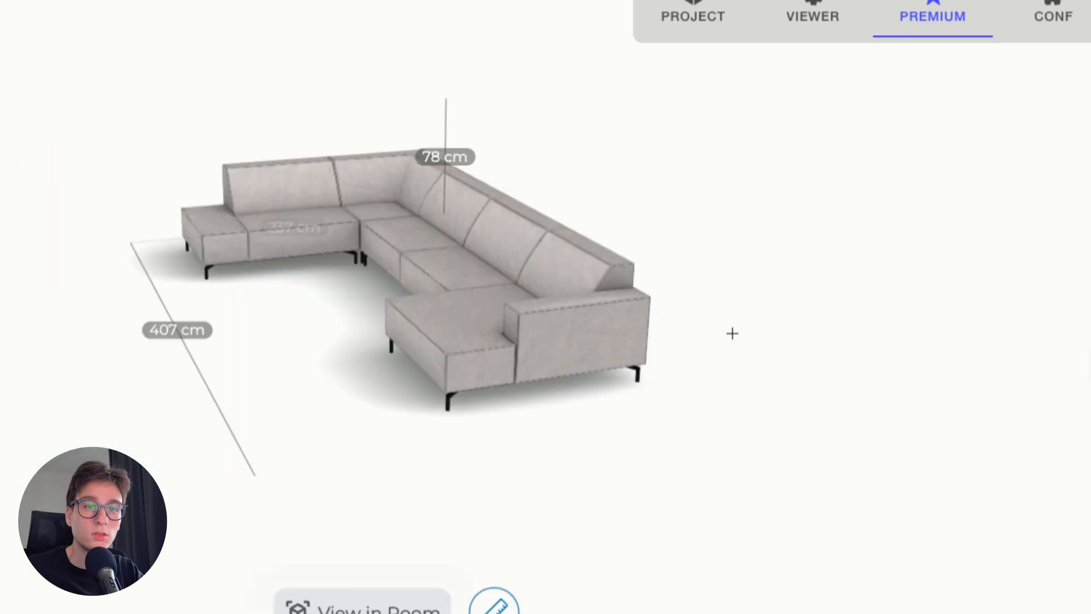
{"action": "left_click", "coordinate": [601, 361]}
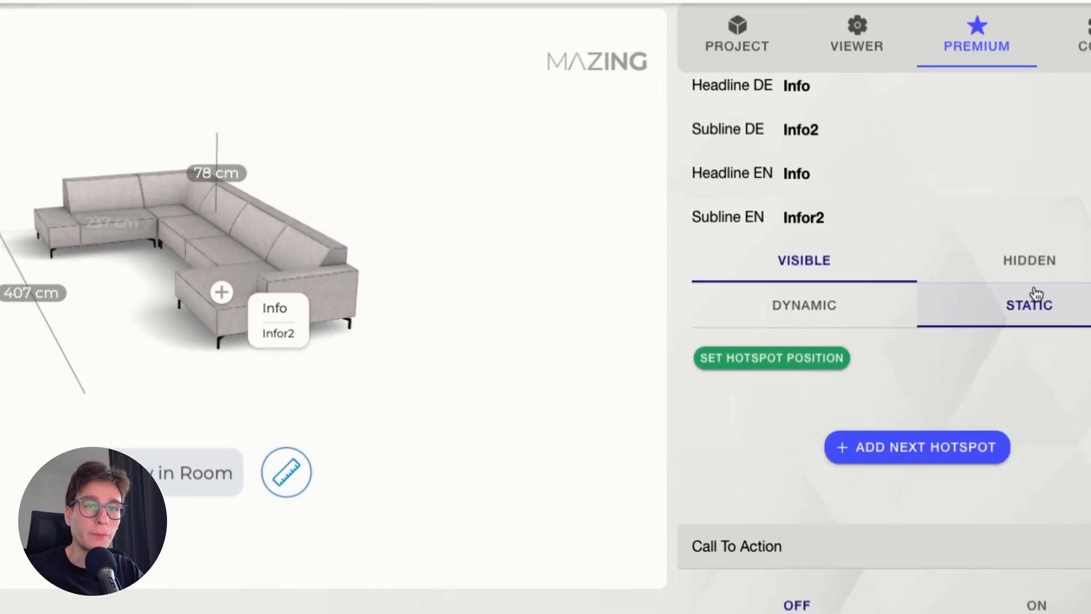
Change hotspot 0's English headline to Cushion and its English subline to This is very comfortable, and refresh its label
{"action": "scroll", "coordinate": [1023, 294], "scroll_direction": "up", "scroll_amount": 2}
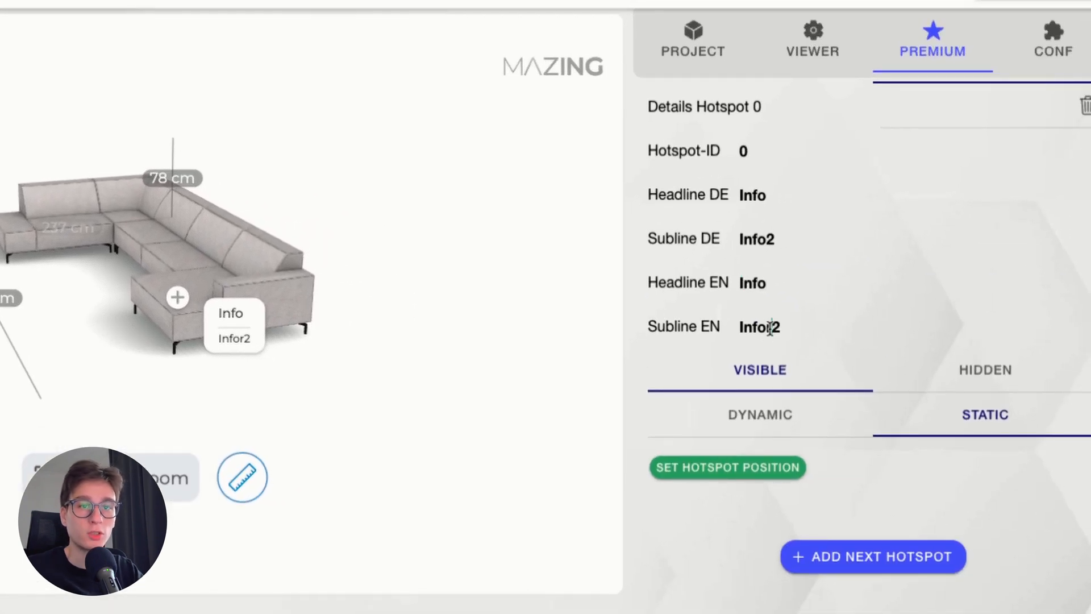
{"action": "double_click", "coordinate": [774, 287]}
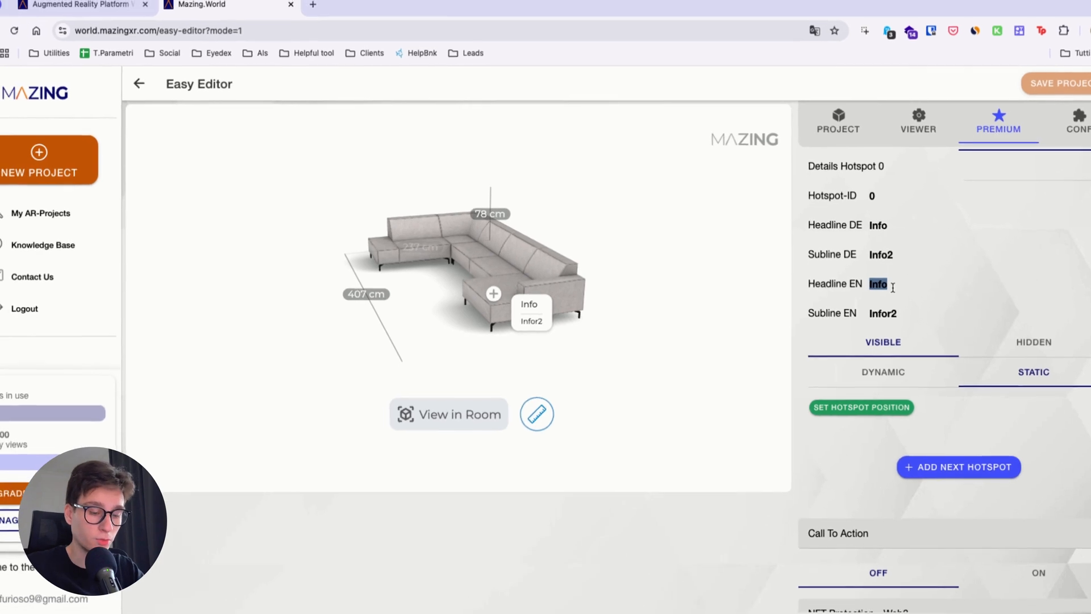
{"action": "type", "text": "S"}
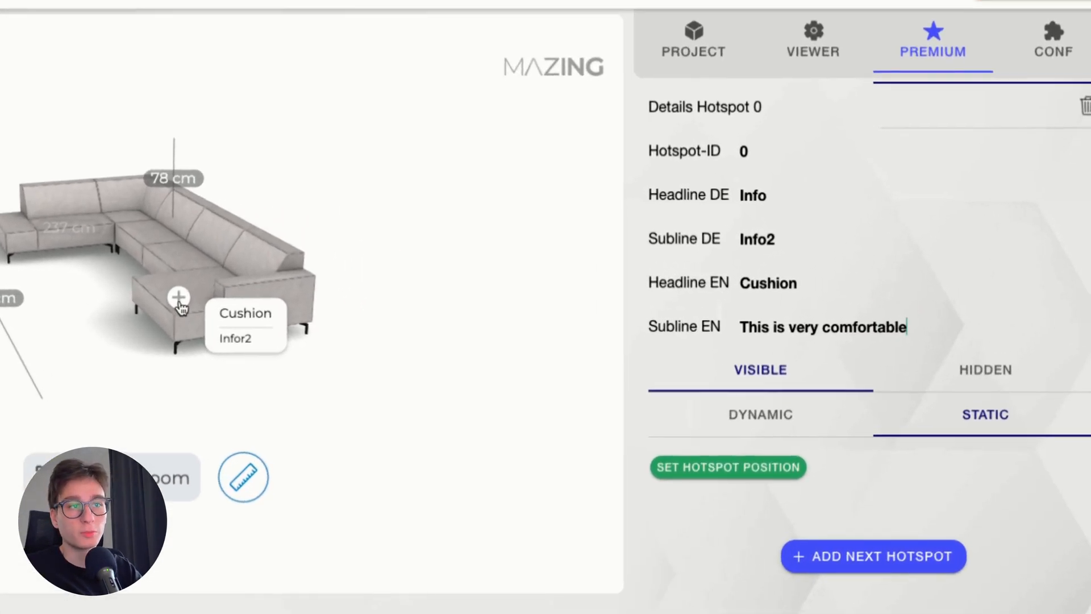
{"action": "left_click", "coordinate": [495, 296]}
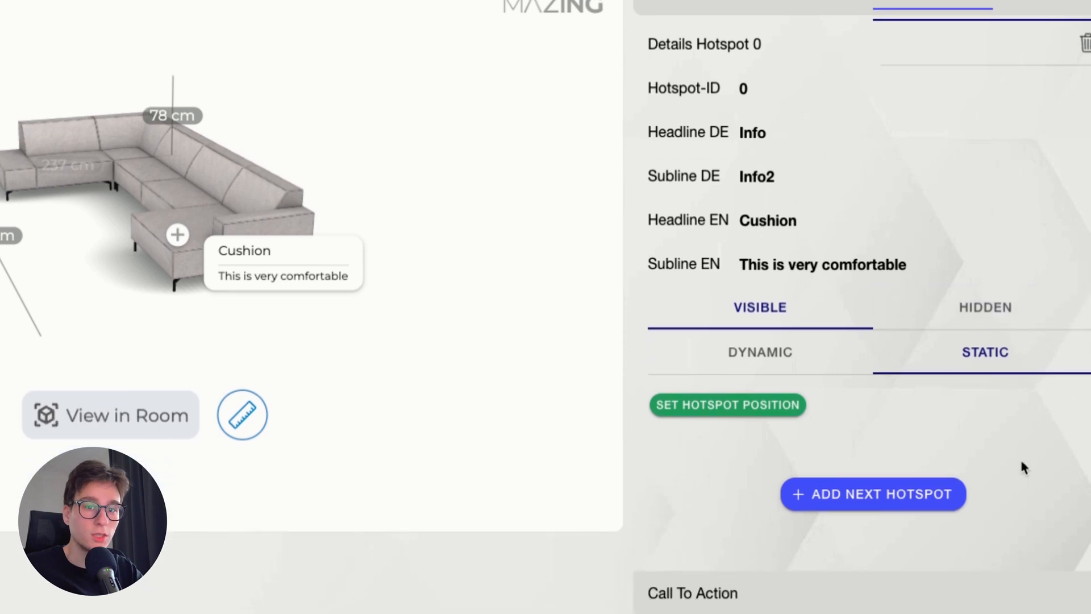
Turn on Call To Action and set its English AR title to Buy now
{"action": "scroll", "coordinate": [878, 364], "scroll_direction": "down", "scroll_amount": 2}
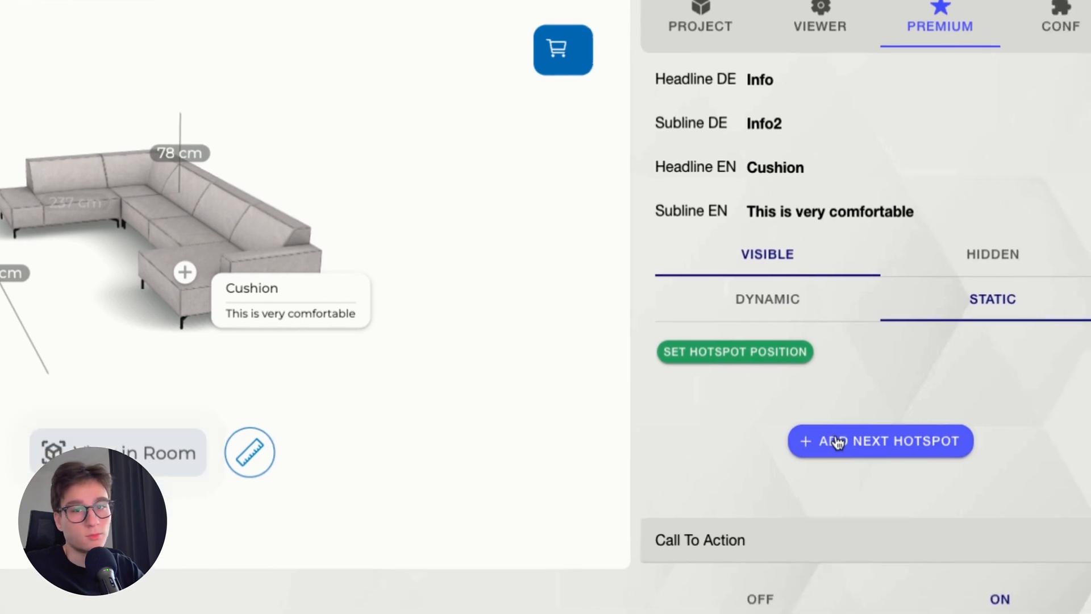
{"action": "scroll", "coordinate": [852, 449], "scroll_direction": "down", "scroll_amount": 5}
{"action": "scroll", "coordinate": [896, 458], "scroll_direction": "down", "scroll_amount": 3}
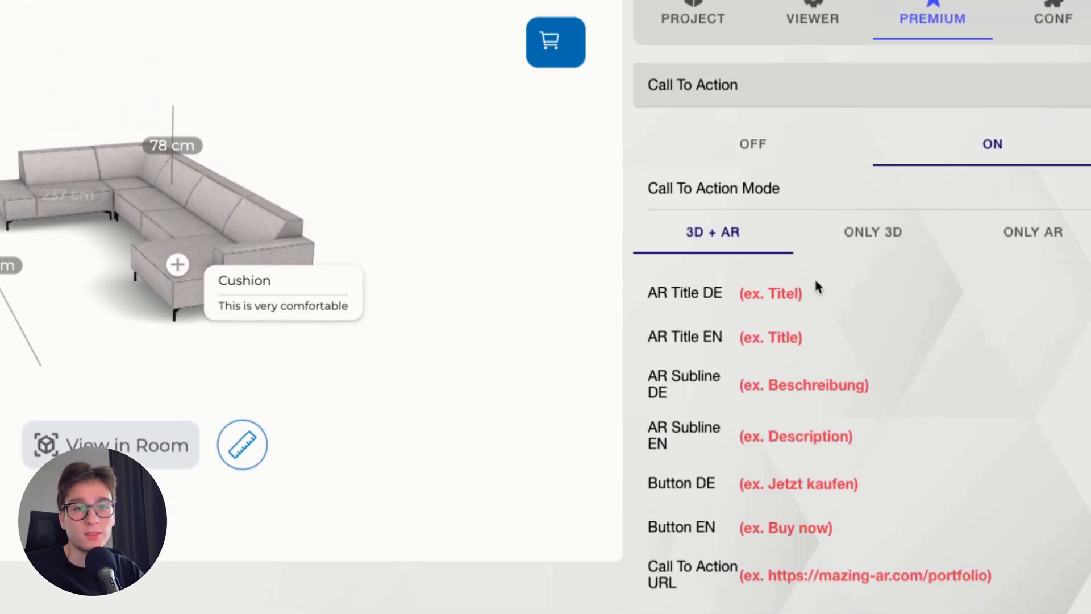
{"action": "left_click", "coordinate": [778, 337]}
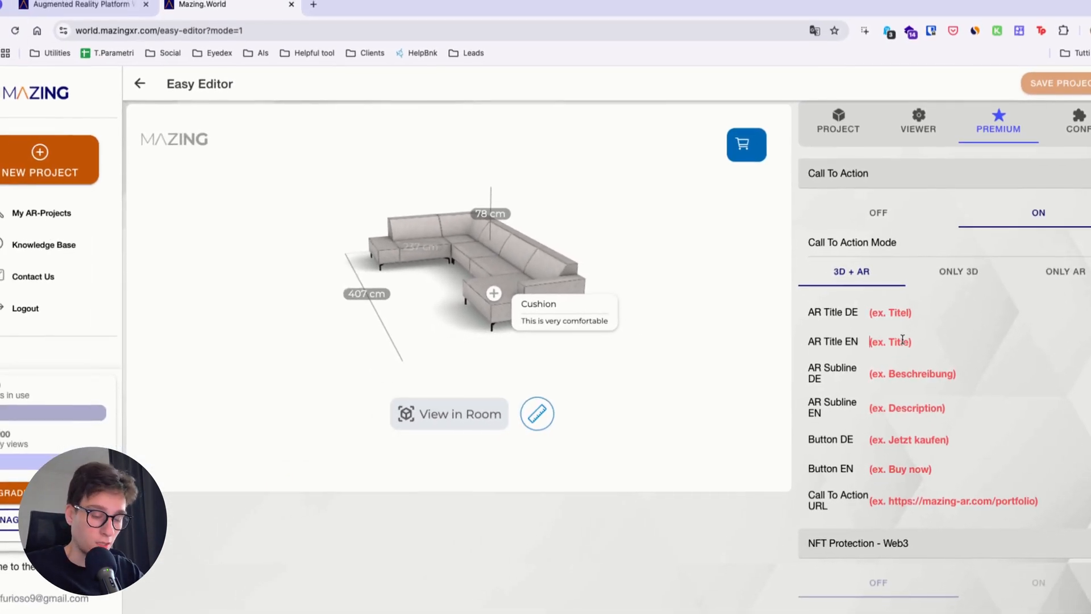
{"action": "type", "text": "now"}
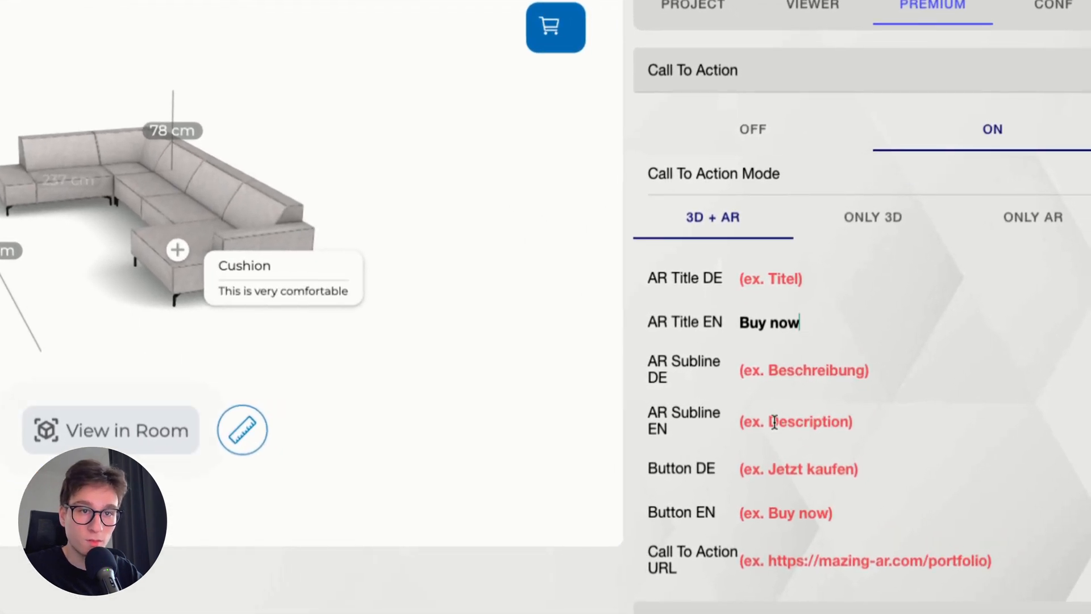
{"action": "type", "text": "B"}
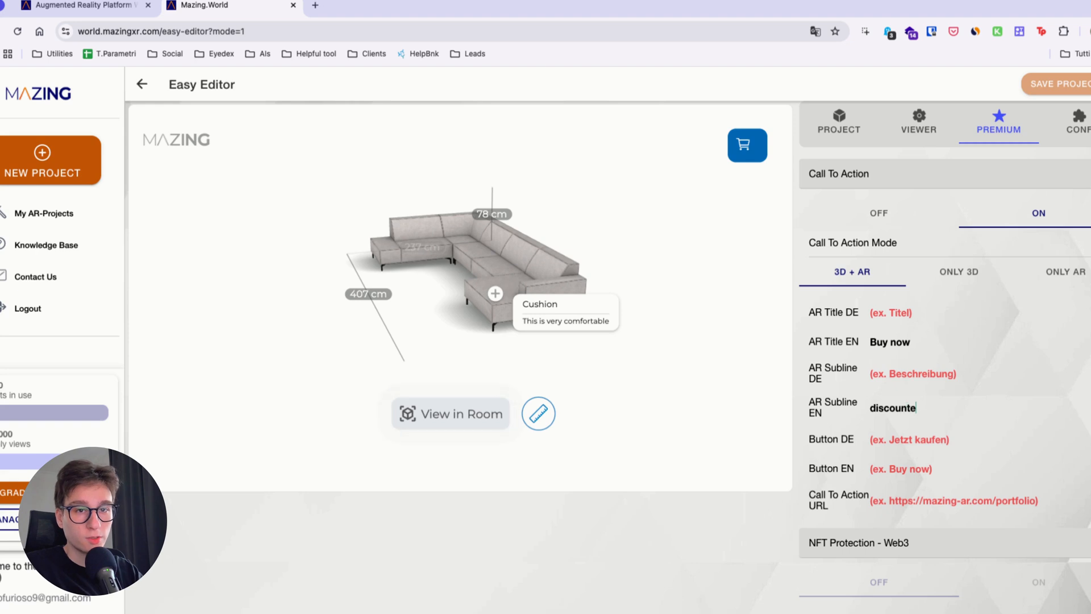
{"action": "type", "text": "iscounted so"}
{"action": "type", "text": "fa"}
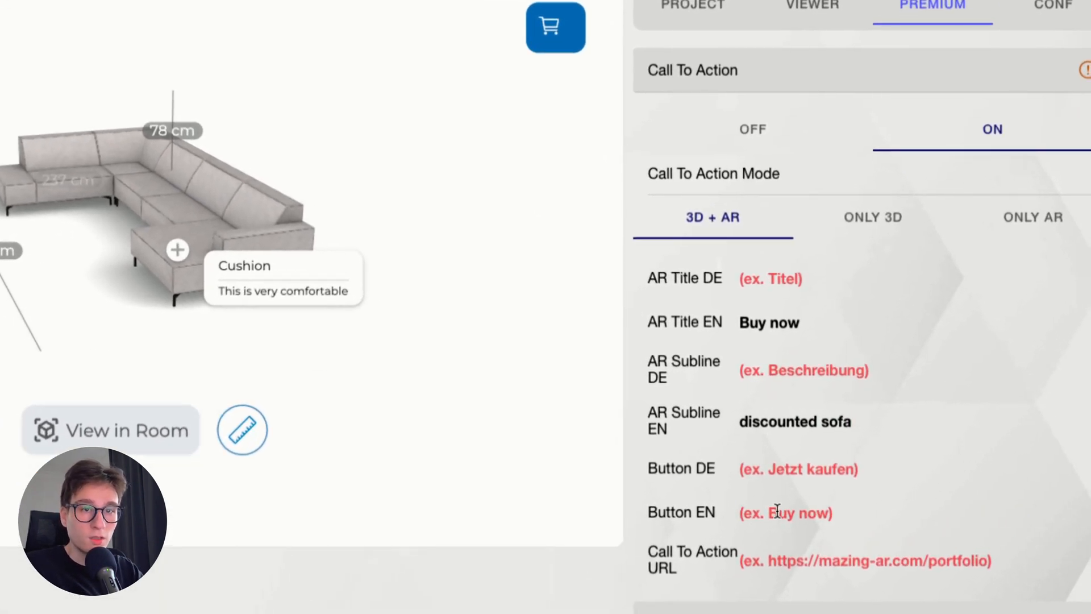
{"action": "type", "text": "Buy Now"}
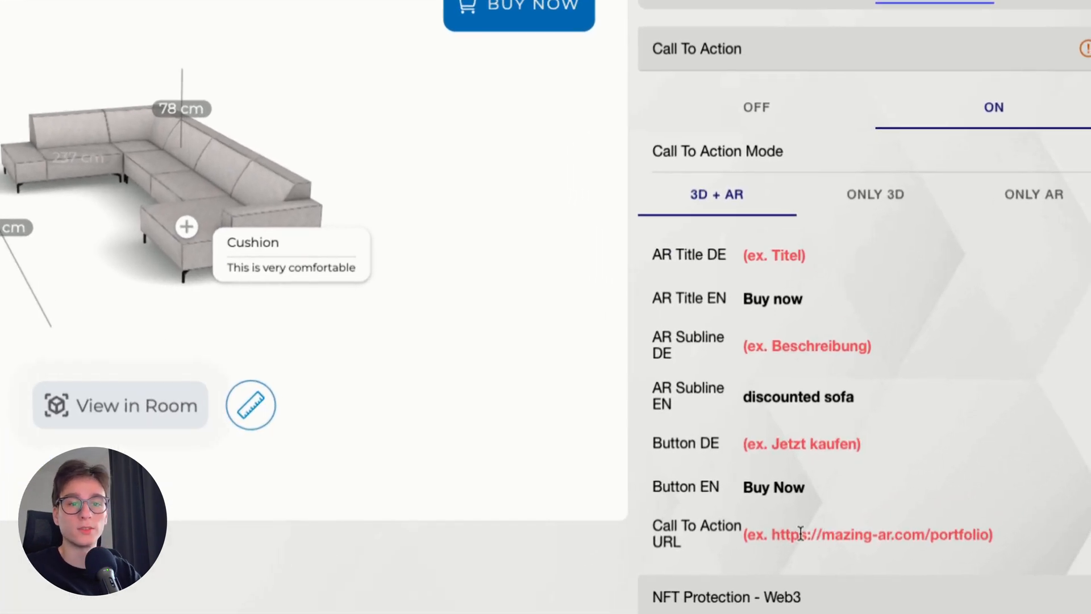
Set the Call To Action's English AR subline to discounted sofa, English button text to Buy Now and URL to eyedex.co
{"action": "left_click", "coordinate": [908, 500]}
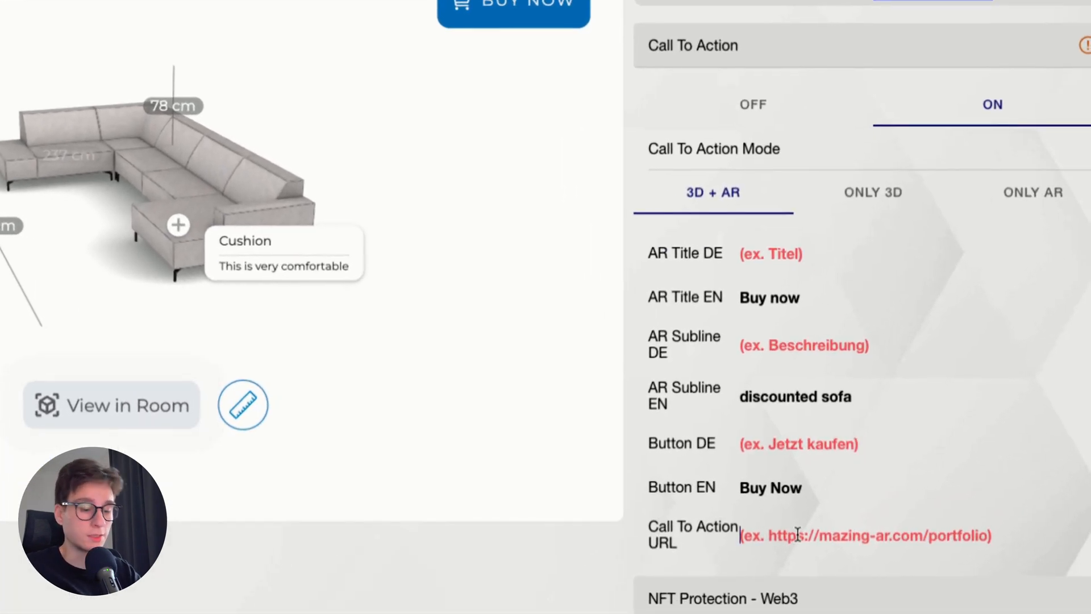
{"action": "type", "text": "eyedex.io"}
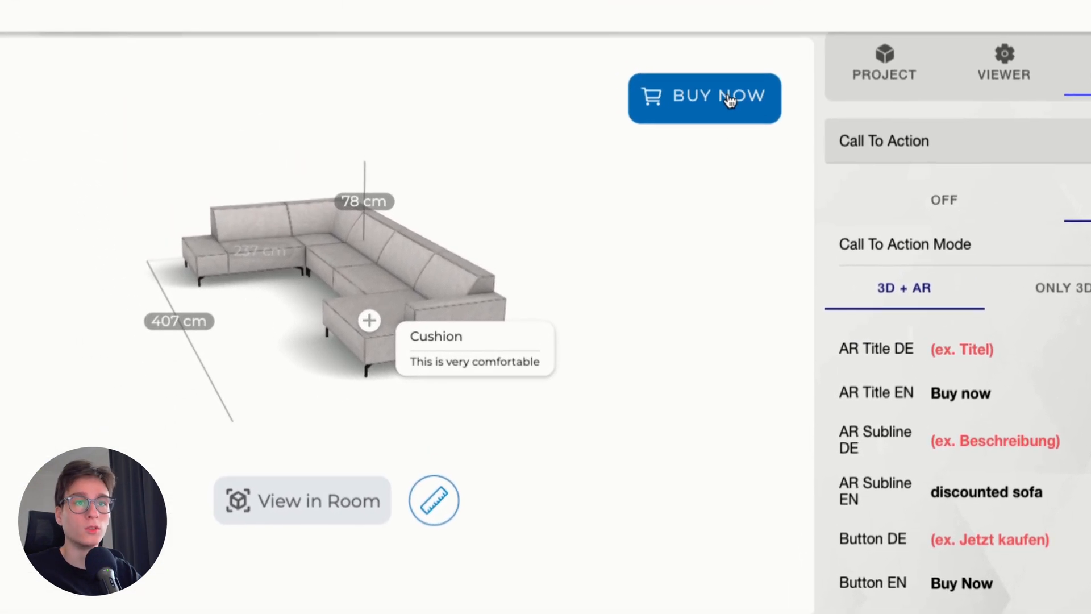
Test the Buy Now button's link and return to the Easy Editor
{"action": "left_click", "coordinate": [728, 97]}
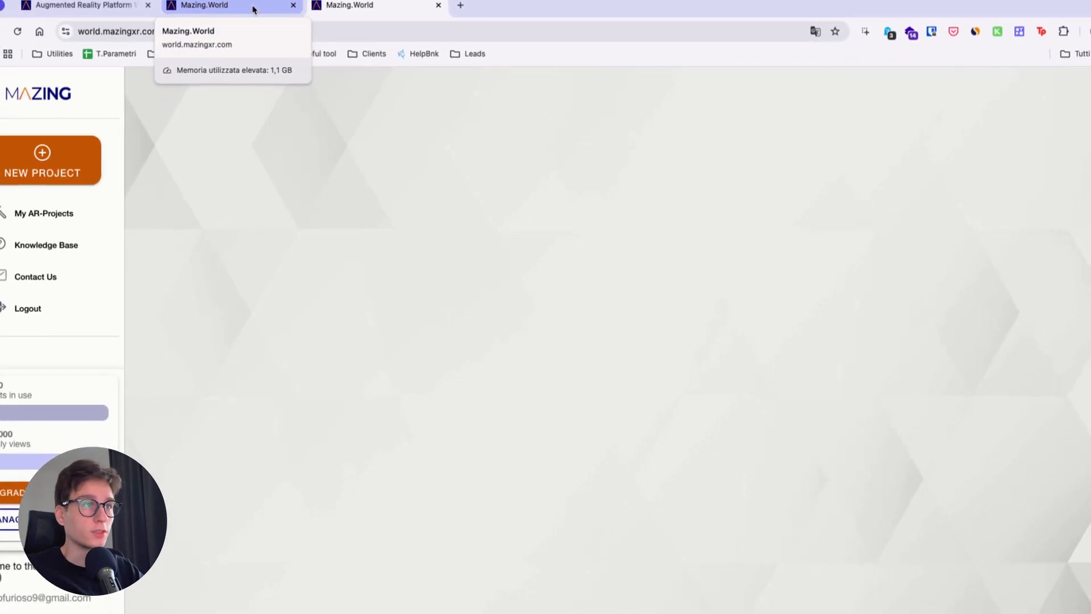
{"action": "left_click", "coordinate": [254, 9]}
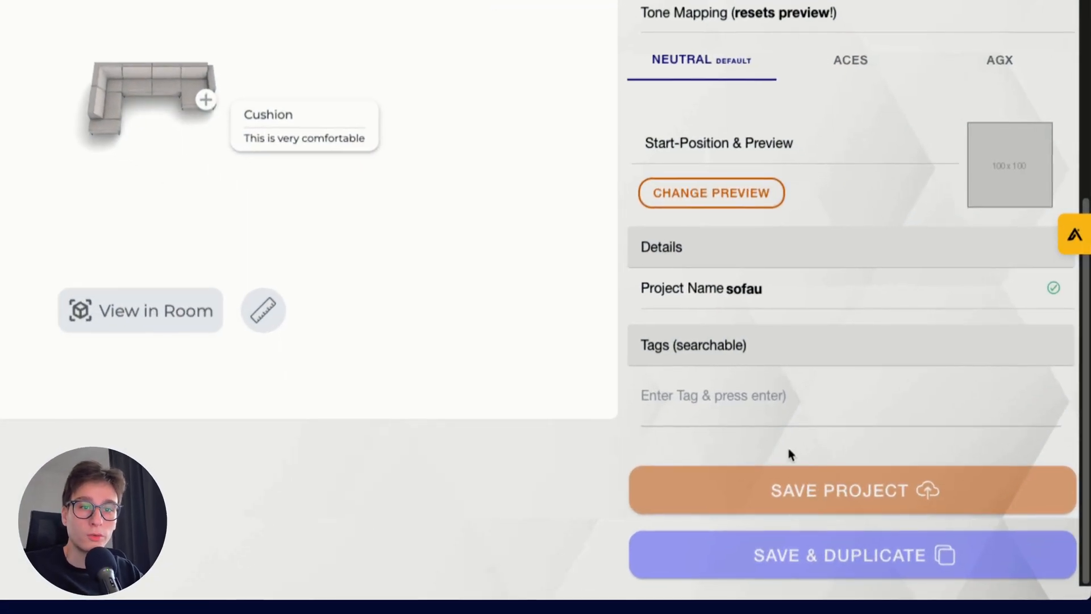
Automatically generate the missing USDZ file for iOS in the project settings
{"action": "scroll", "coordinate": [794, 370], "scroll_direction": "up", "scroll_amount": 9}
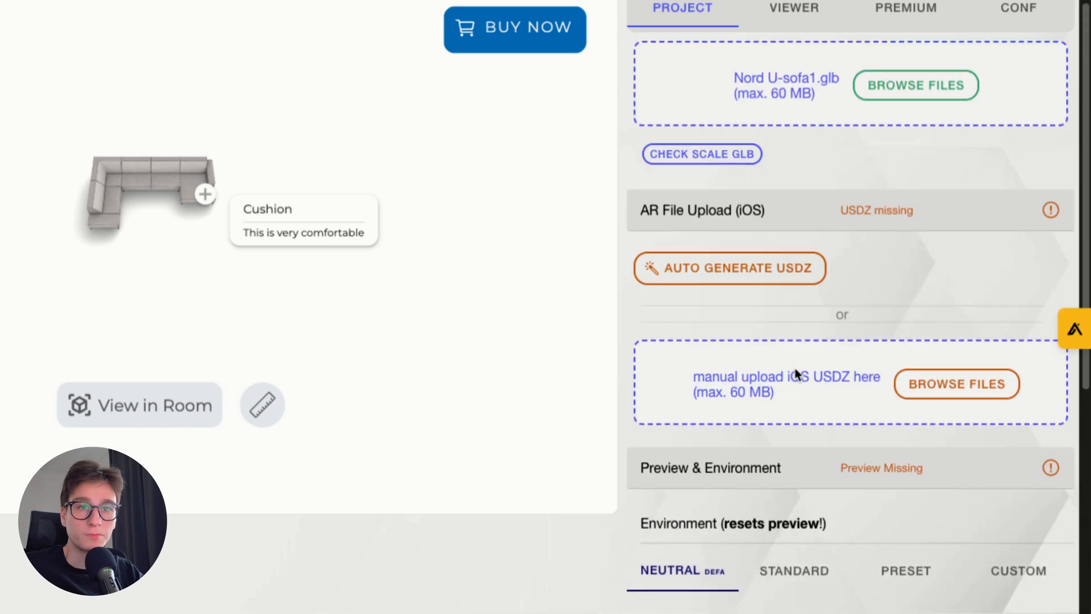
{"action": "scroll", "coordinate": [796, 374], "scroll_direction": "up", "scroll_amount": 2}
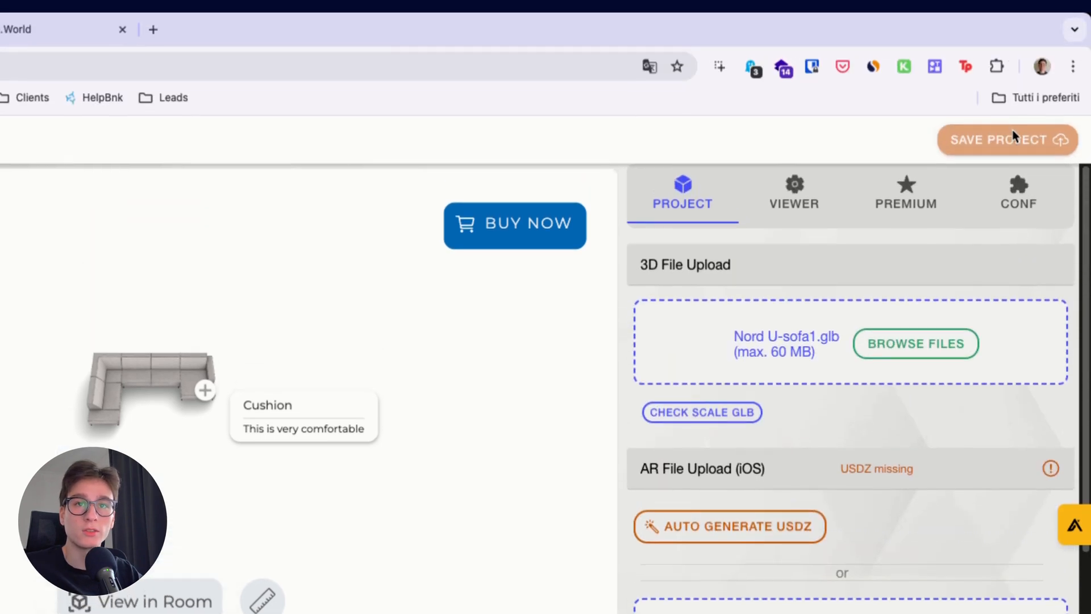
{"action": "scroll", "coordinate": [889, 407], "scroll_direction": "down", "scroll_amount": 10}
{"action": "scroll", "coordinate": [889, 353], "scroll_direction": "up", "scroll_amount": 7}
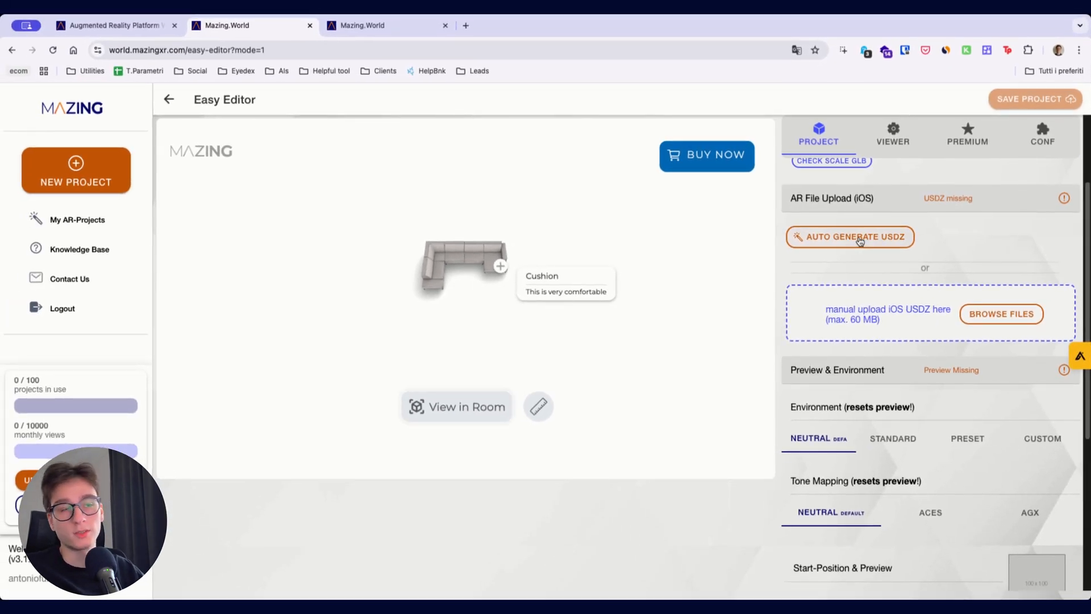
{"action": "left_click", "coordinate": [861, 241]}
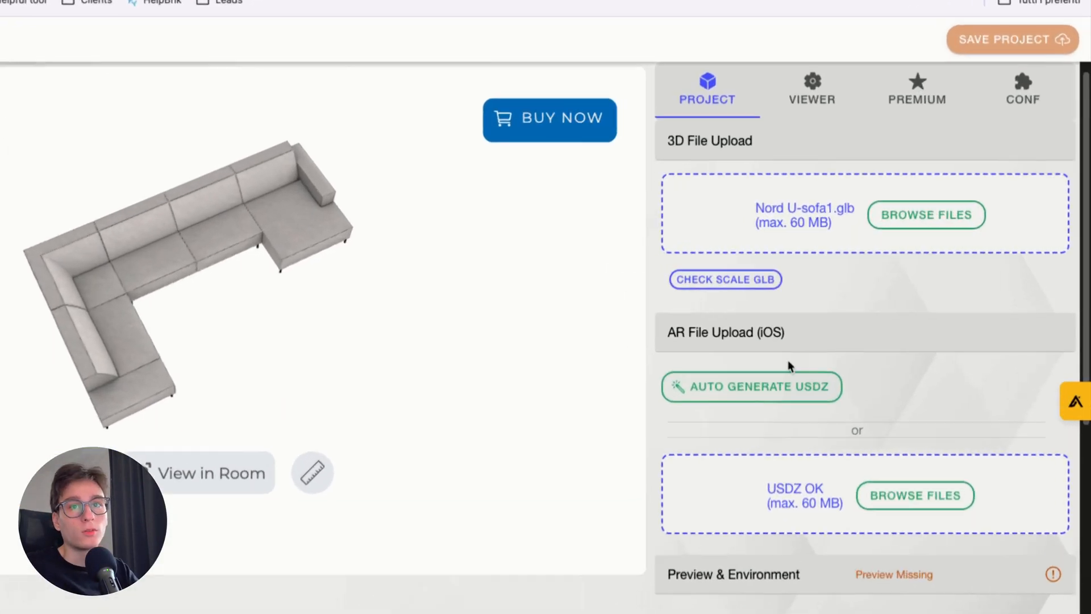
Capture the current sofa view as the project's start position and preview image
{"action": "scroll", "coordinate": [900, 305], "scroll_direction": "down", "scroll_amount": 5}
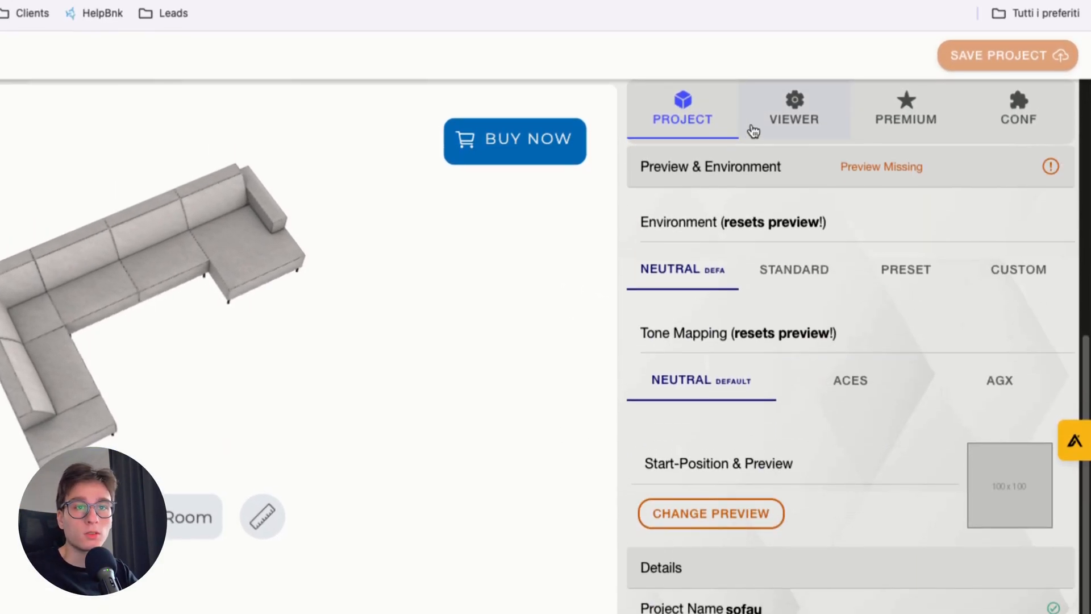
{"action": "scroll", "coordinate": [917, 272], "scroll_direction": "up", "scroll_amount": 3}
{"action": "scroll", "coordinate": [904, 284], "scroll_direction": "up", "scroll_amount": 2}
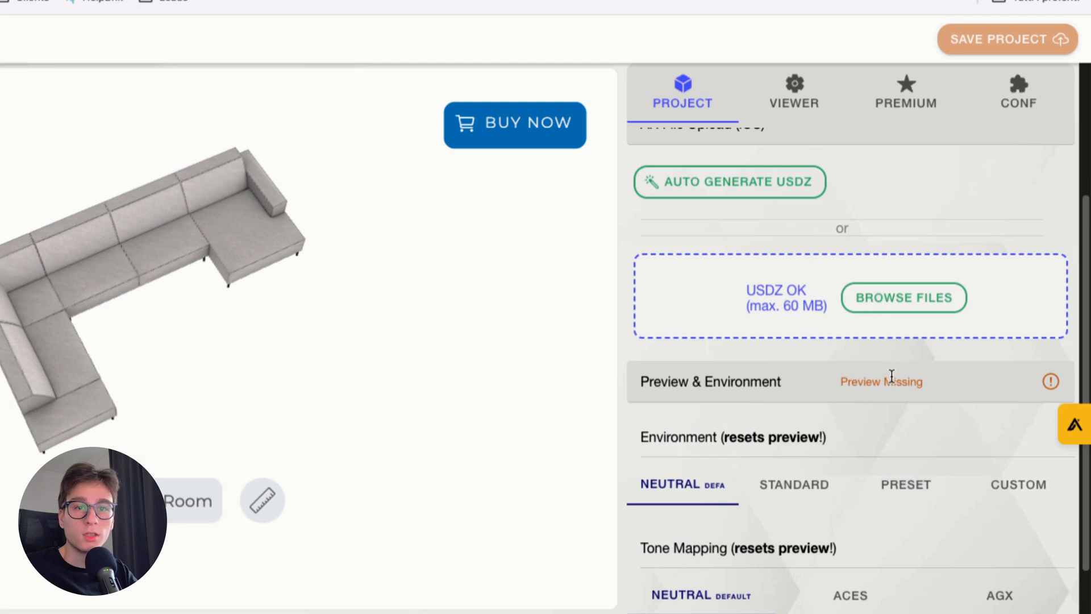
{"action": "scroll", "coordinate": [753, 398], "scroll_direction": "down", "scroll_amount": 4}
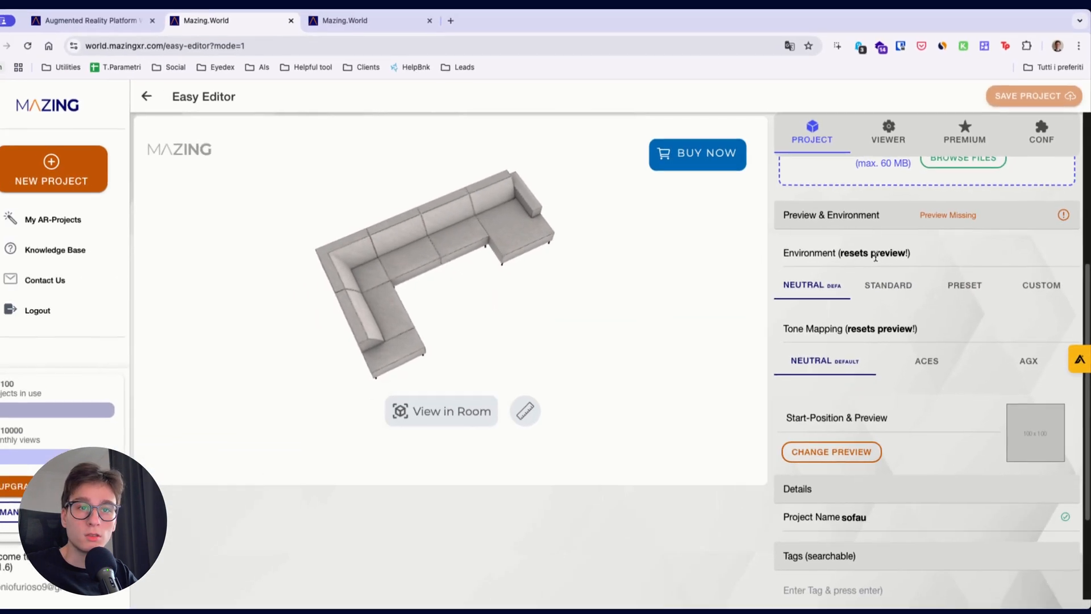
{"action": "scroll", "coordinate": [1062, 218], "scroll_direction": "up", "scroll_amount": 3}
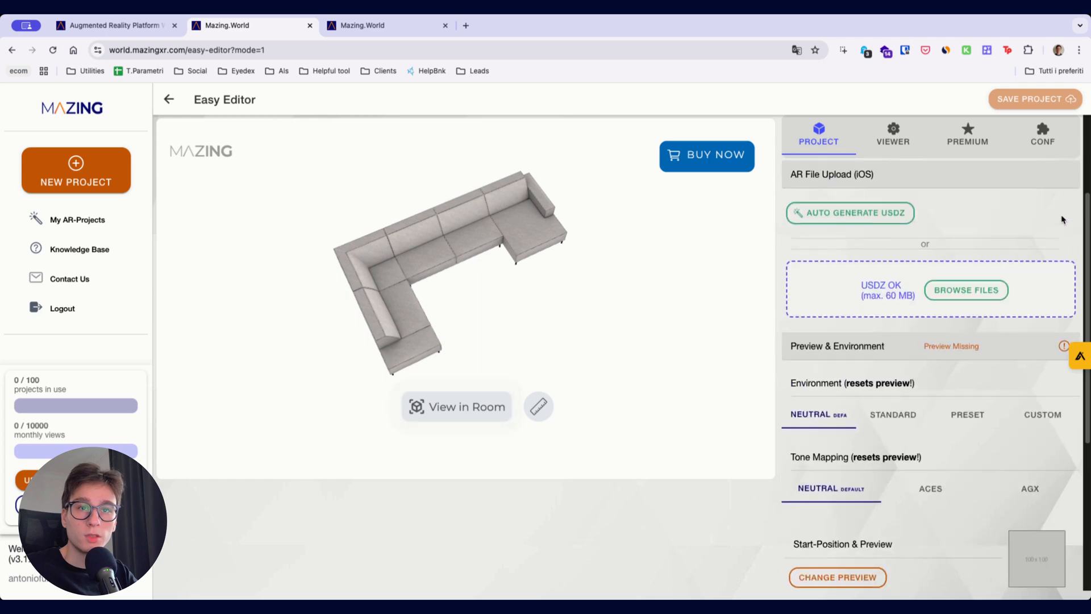
{"action": "scroll", "coordinate": [1031, 378], "scroll_direction": "down", "scroll_amount": 2}
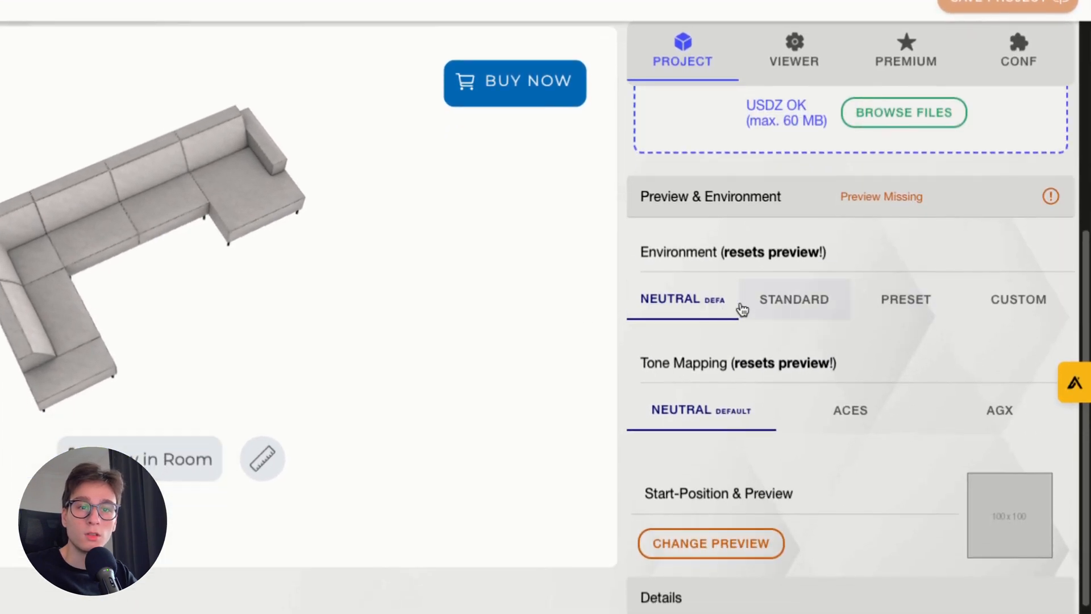
{"action": "left_click", "coordinate": [702, 544]}
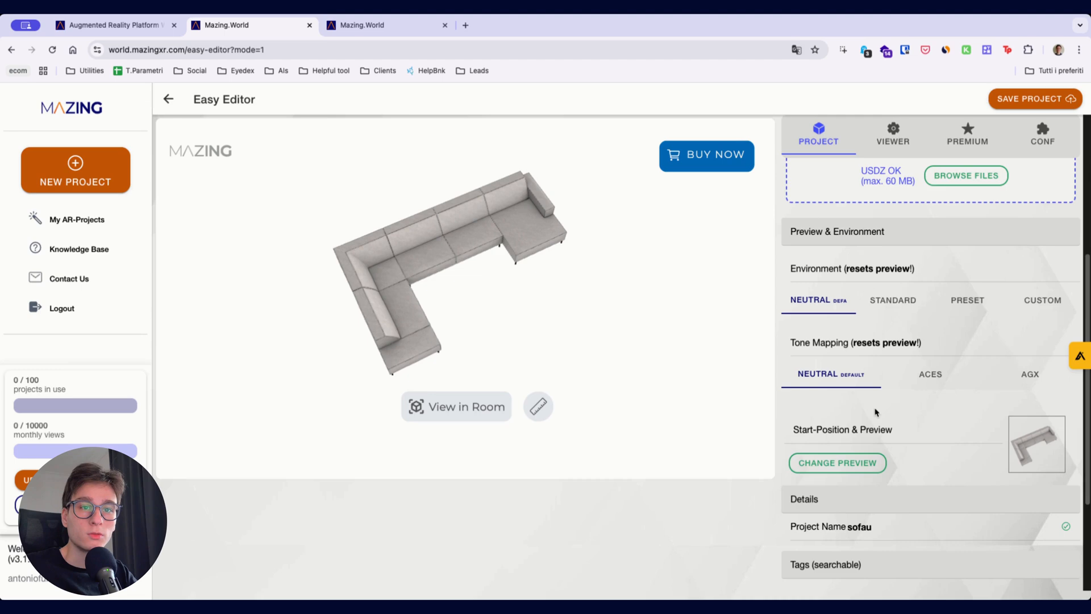
Add the searchable tag sofa to the project and save it
{"action": "scroll", "coordinate": [886, 398], "scroll_direction": "down", "scroll_amount": 3}
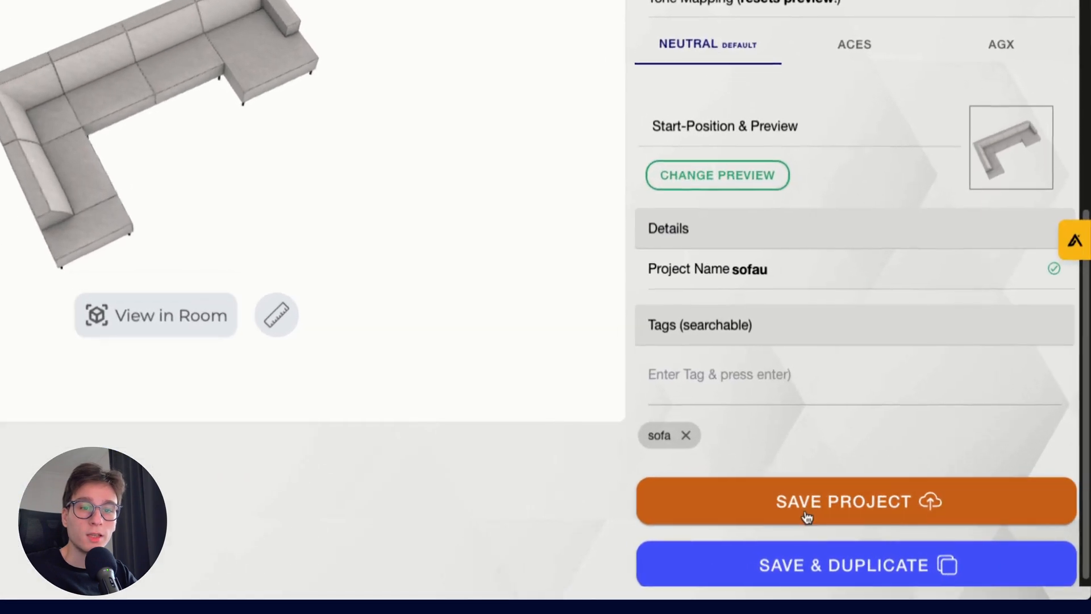
{"action": "left_click", "coordinate": [896, 540]}
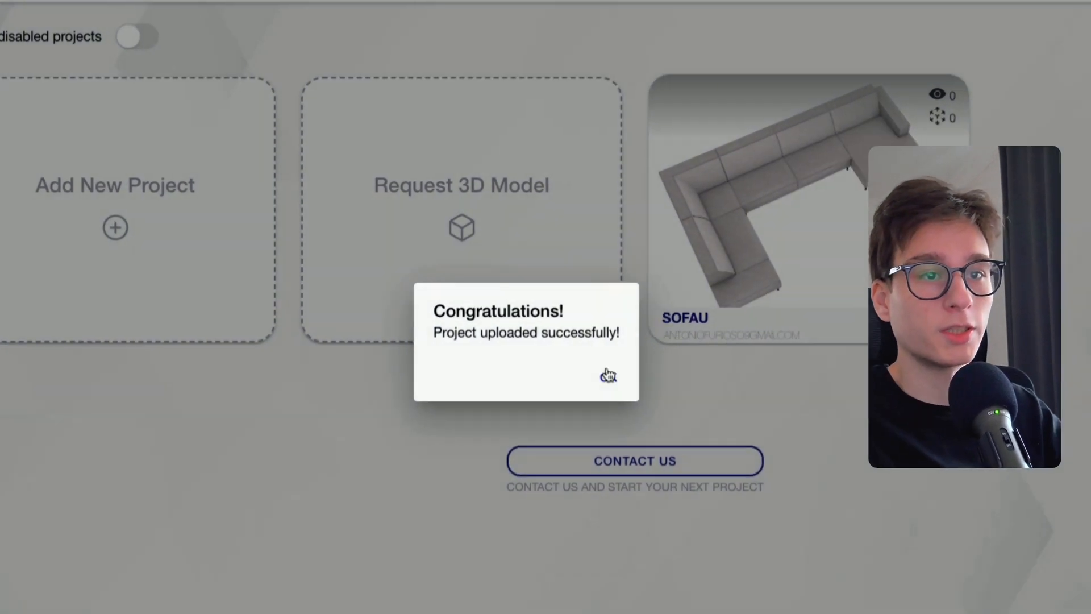
{"action": "left_click", "coordinate": [606, 377]}
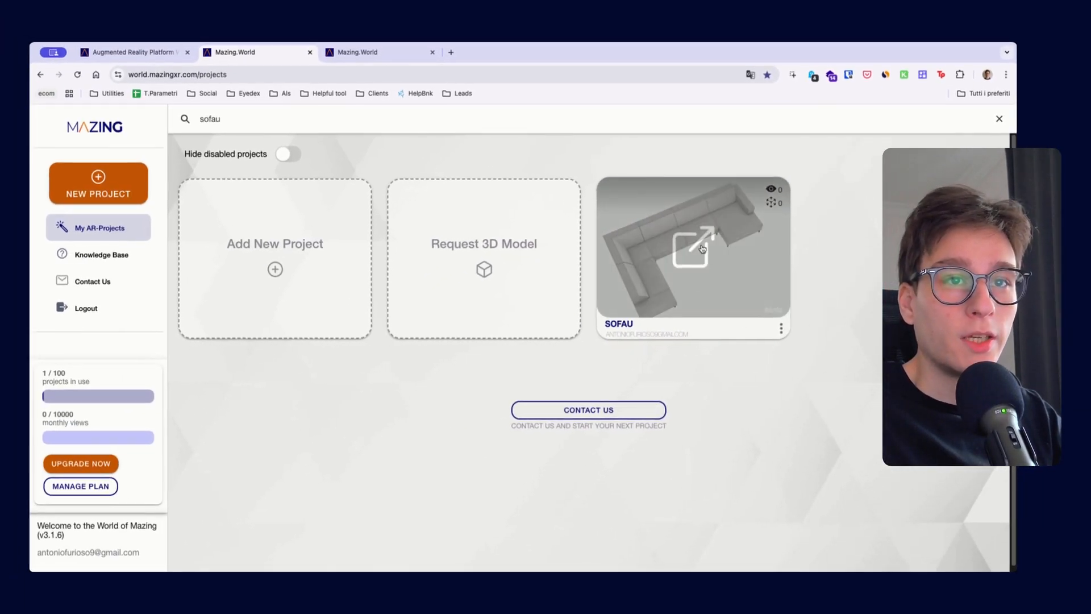
View the A(R)nalyse statistics of the SOFAU project and return to the project list
{"action": "left_click", "coordinate": [783, 329]}
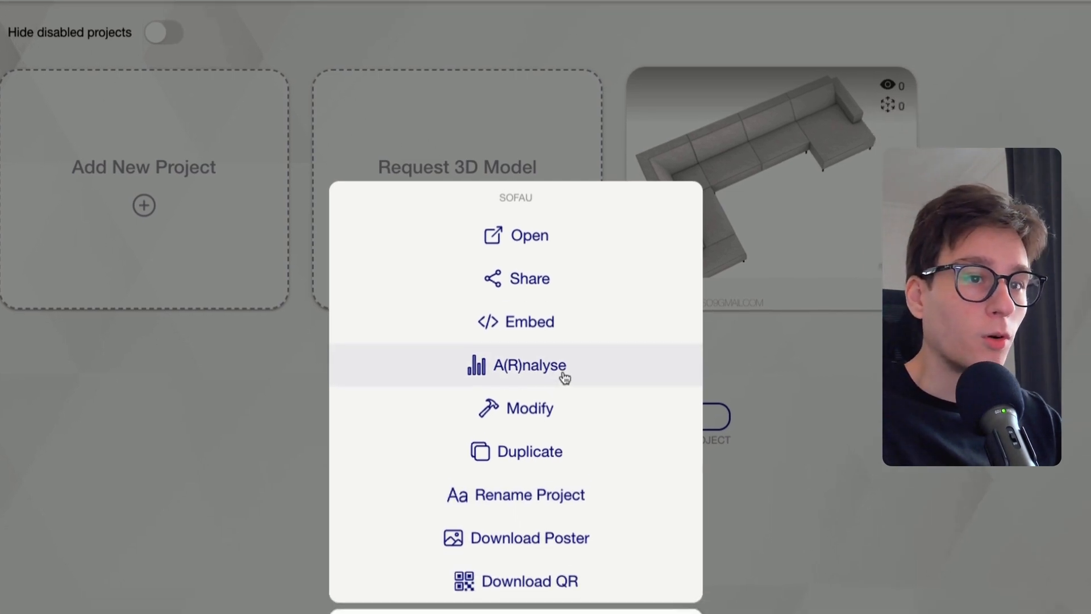
{"action": "left_click", "coordinate": [575, 413]}
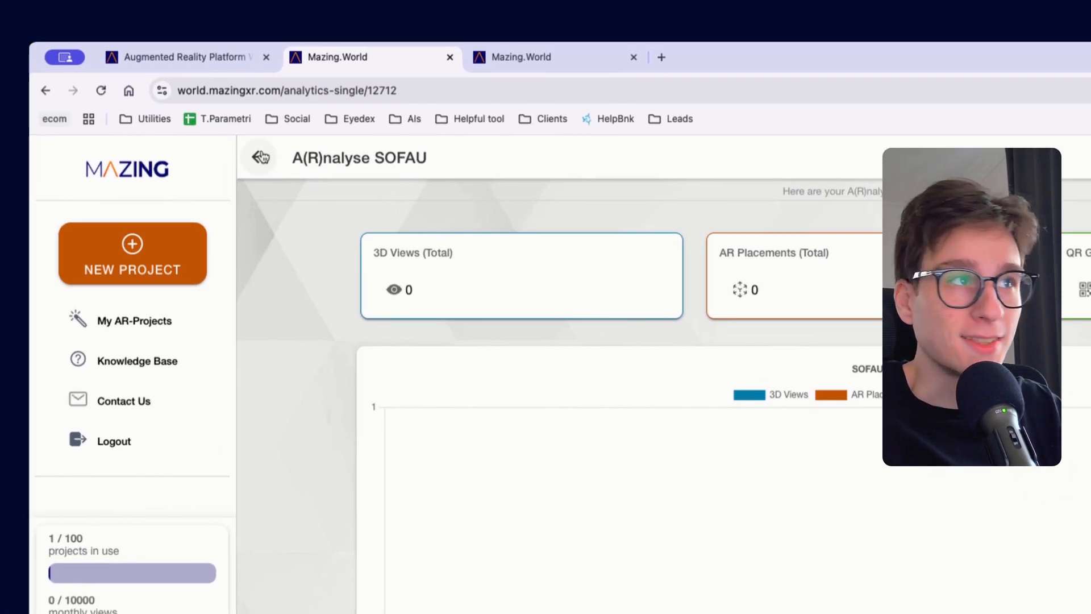
{"action": "left_click", "coordinate": [261, 157]}
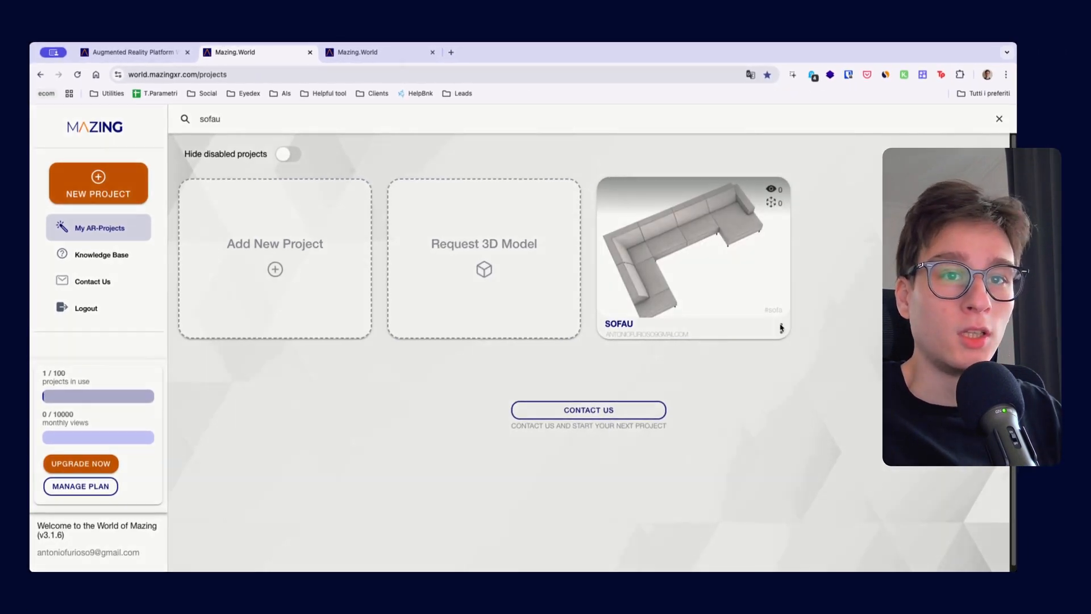
Open the iFrame generator for embedding the SOFAU project
{"action": "left_click", "coordinate": [782, 328]}
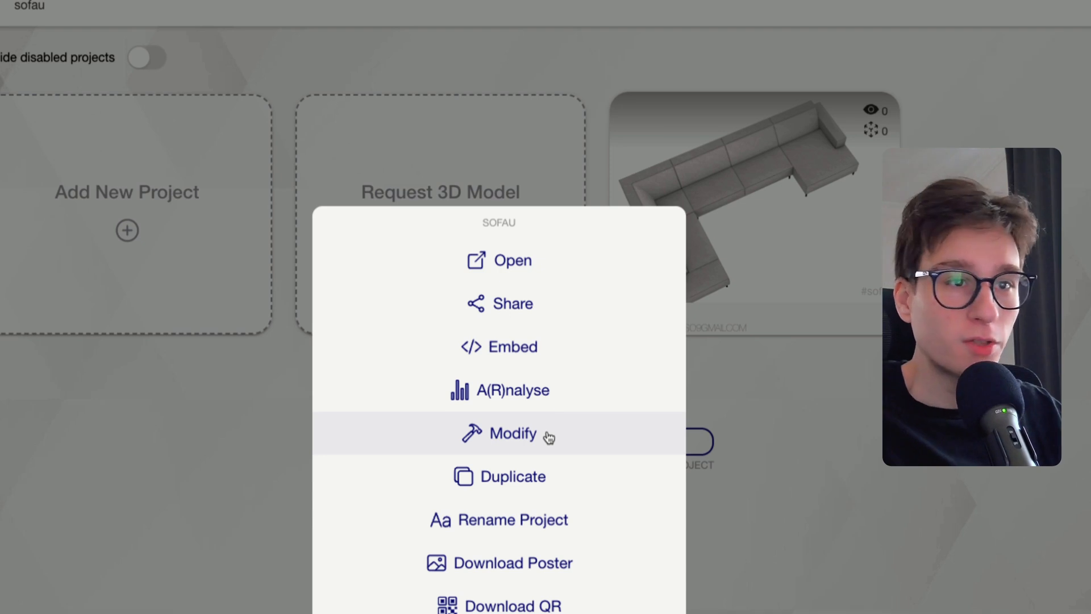
{"action": "left_click", "coordinate": [509, 355]}
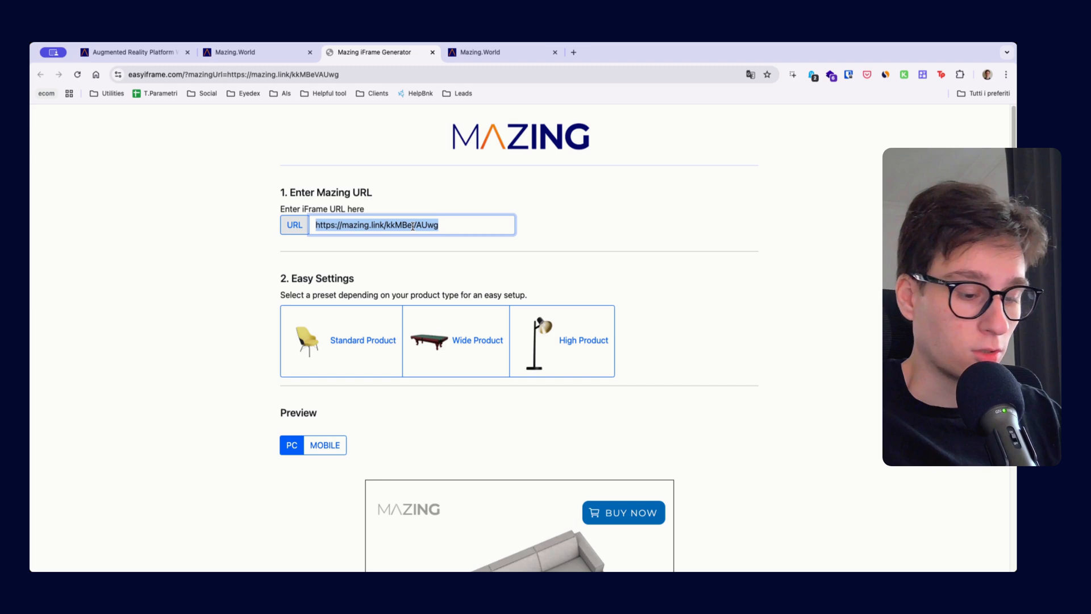
{"action": "left_click", "coordinate": [487, 53]}
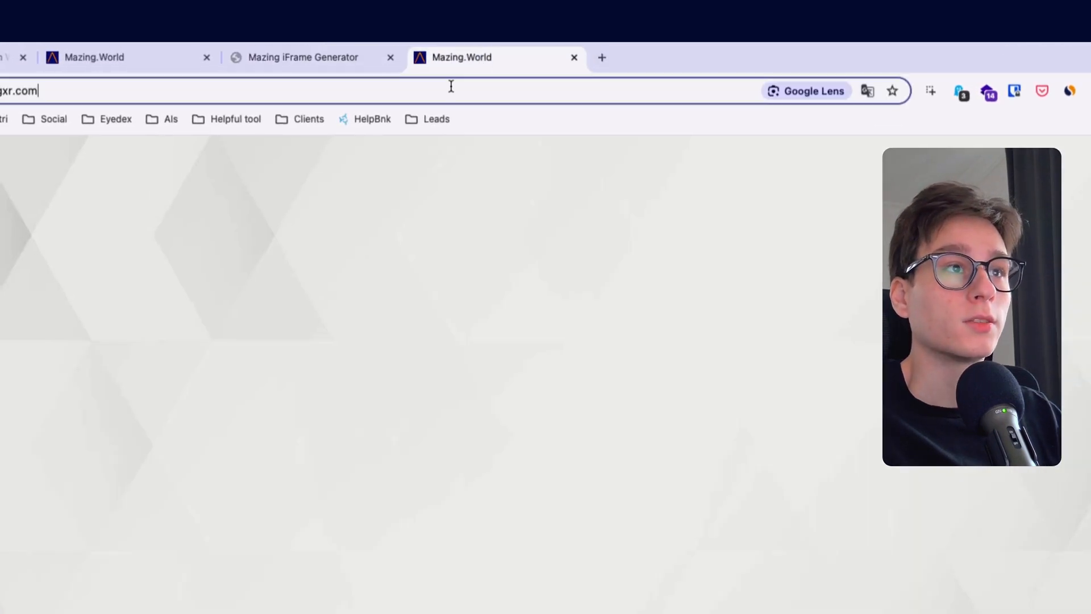
{"action": "key", "text": "super+a"}
{"action": "type", "text": "mazing.link/kkMBeVAUwg"}
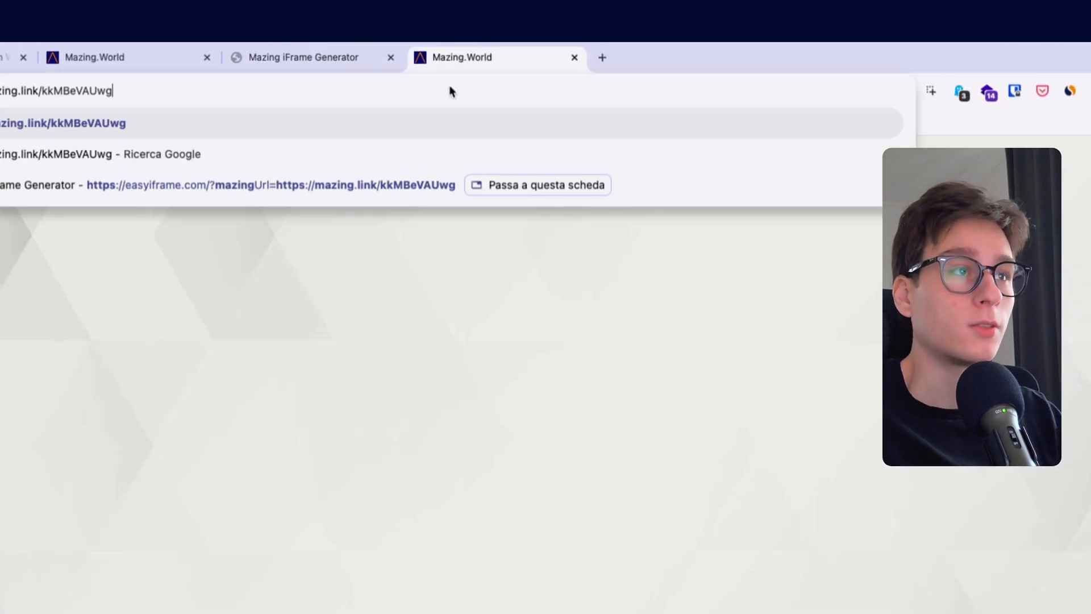
{"action": "key", "text": "Return"}
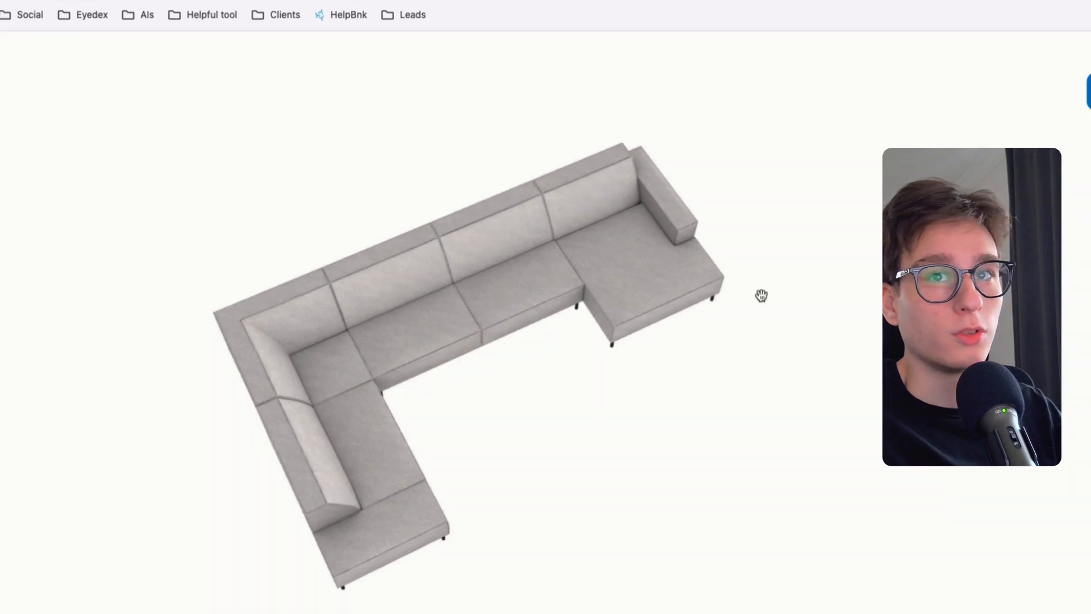
{"action": "left_click_drag", "start_coordinate": [719, 392], "coordinate": [544, 370]}
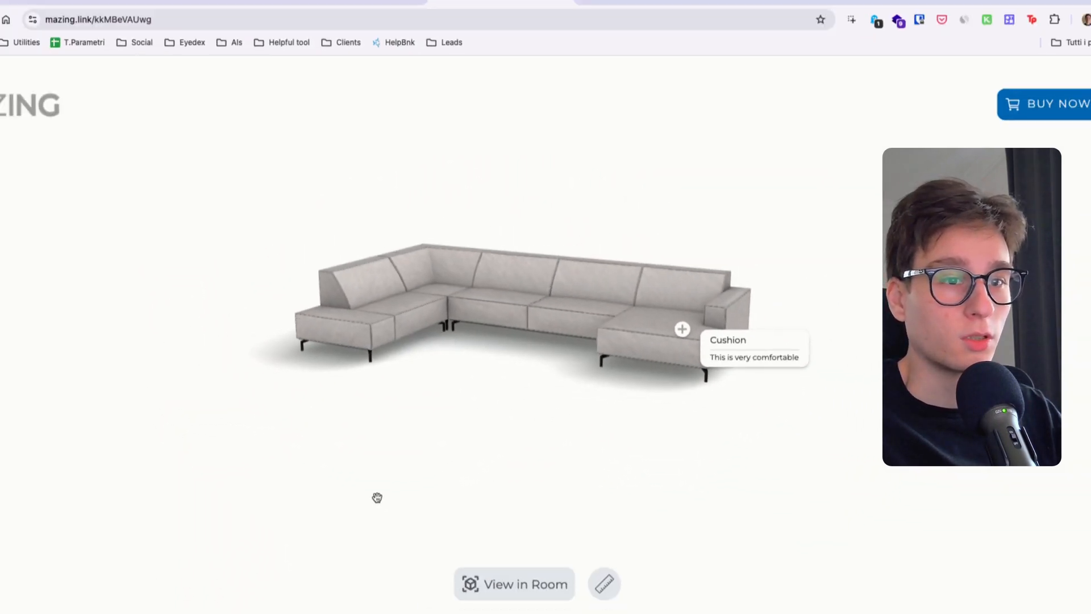
Show the sofa's View in Room QR code, close it, and test the Buy Now call to action
{"action": "left_click", "coordinate": [515, 540]}
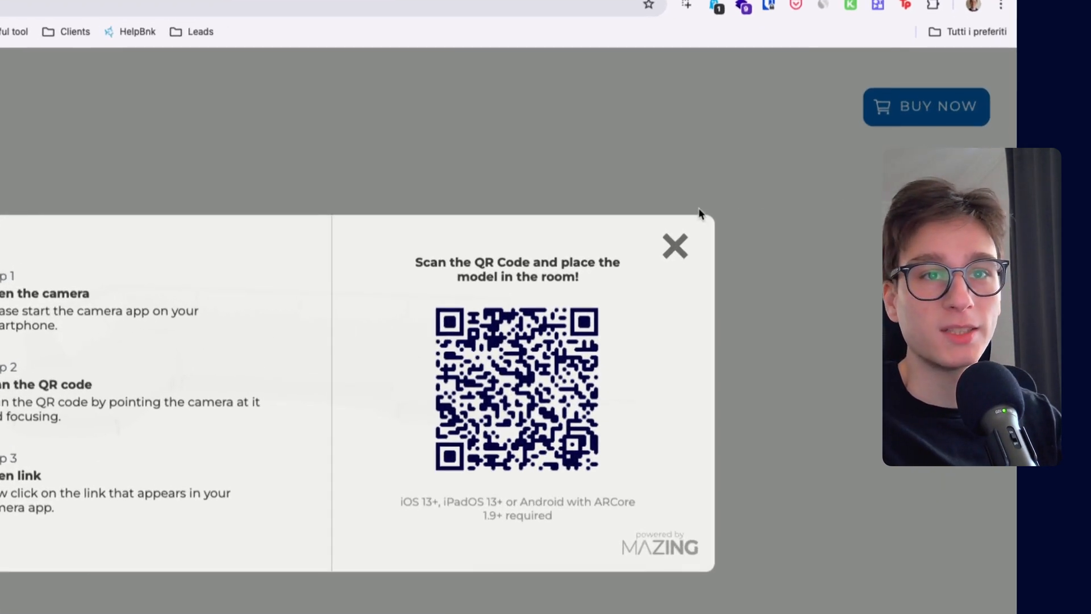
{"action": "left_click", "coordinate": [786, 240]}
{"action": "left_click", "coordinate": [898, 128]}
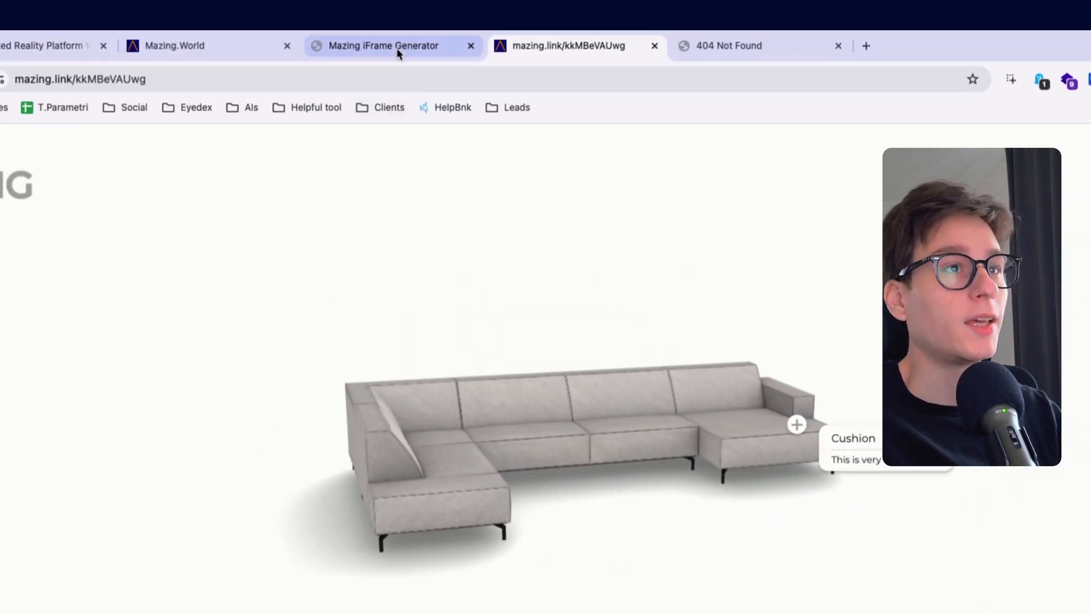
Return to the Mazing project list, open the SOFAU project's details and review its embed, statistics and administration options
{"action": "left_click", "coordinate": [398, 51]}
{"action": "left_click", "coordinate": [217, 60]}
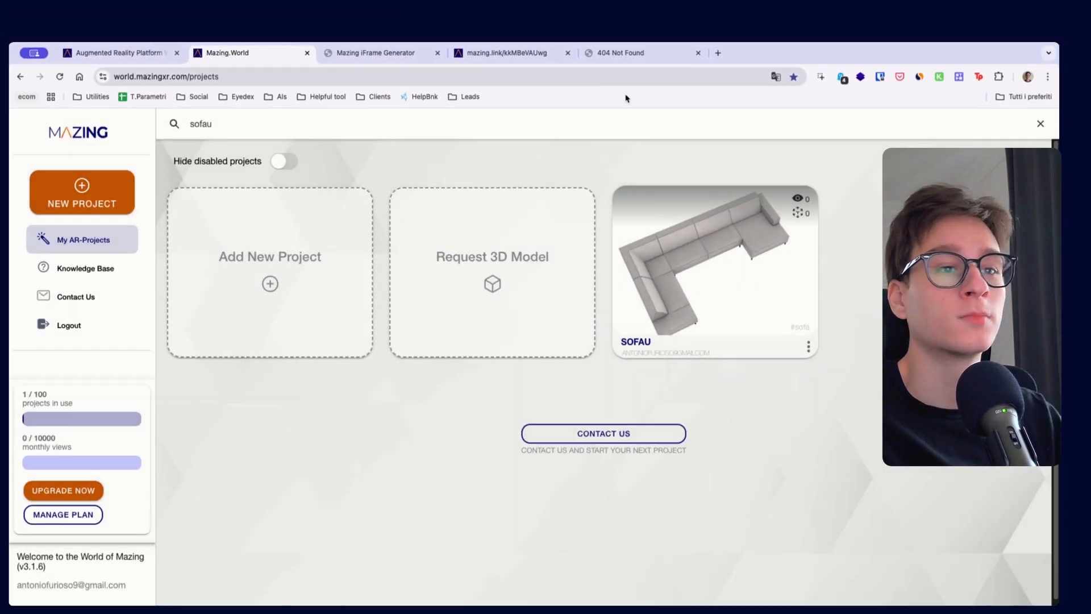
{"action": "left_click", "coordinate": [720, 255]}
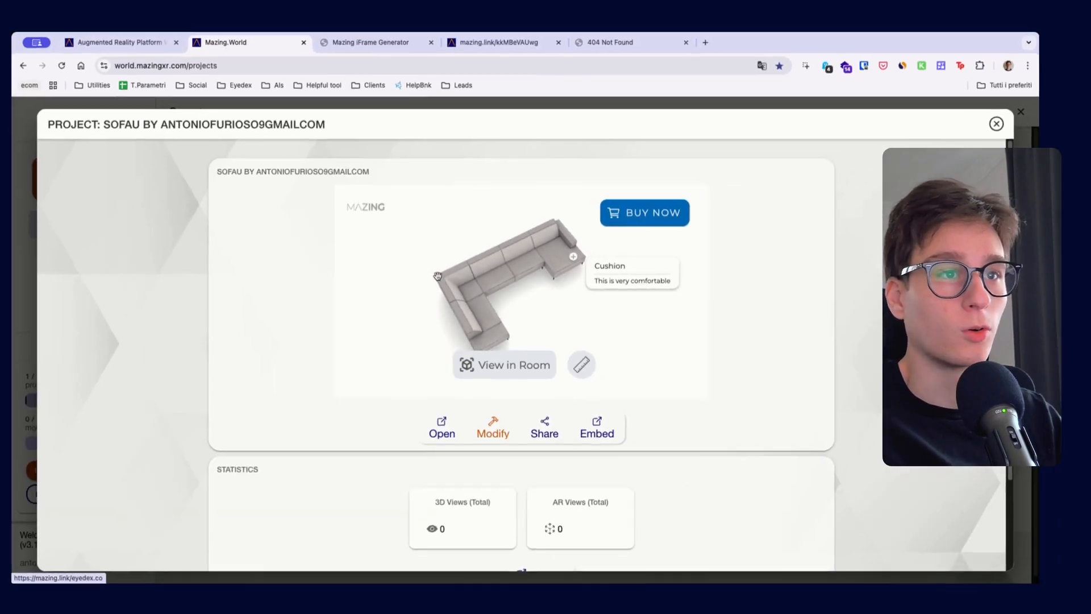
{"action": "scroll", "coordinate": [575, 336], "scroll_direction": "down", "scroll_amount": 2}
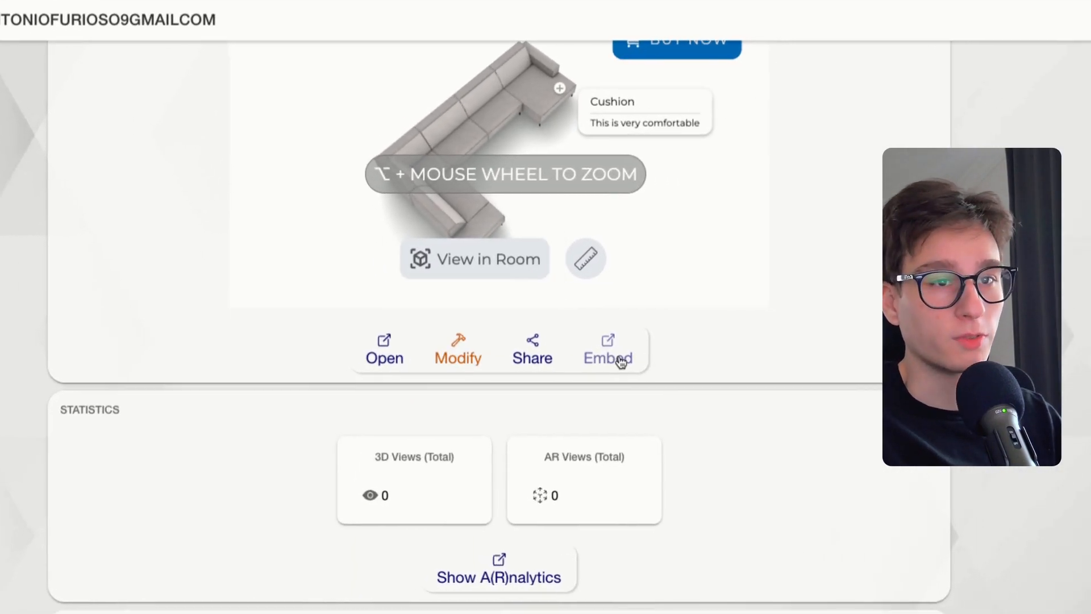
{"action": "scroll", "coordinate": [568, 408], "scroll_direction": "down", "scroll_amount": 2}
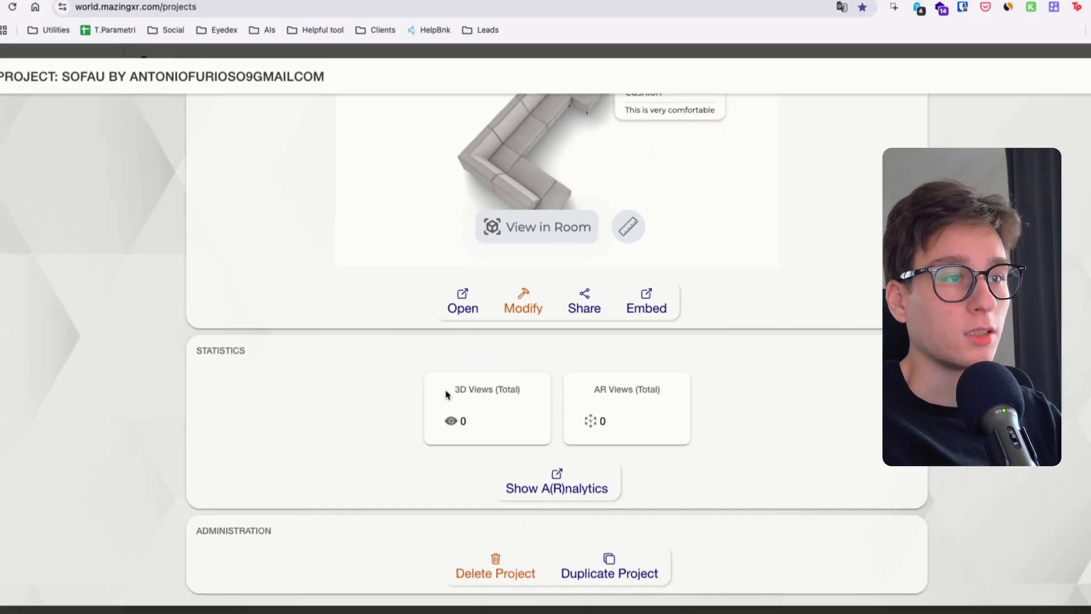